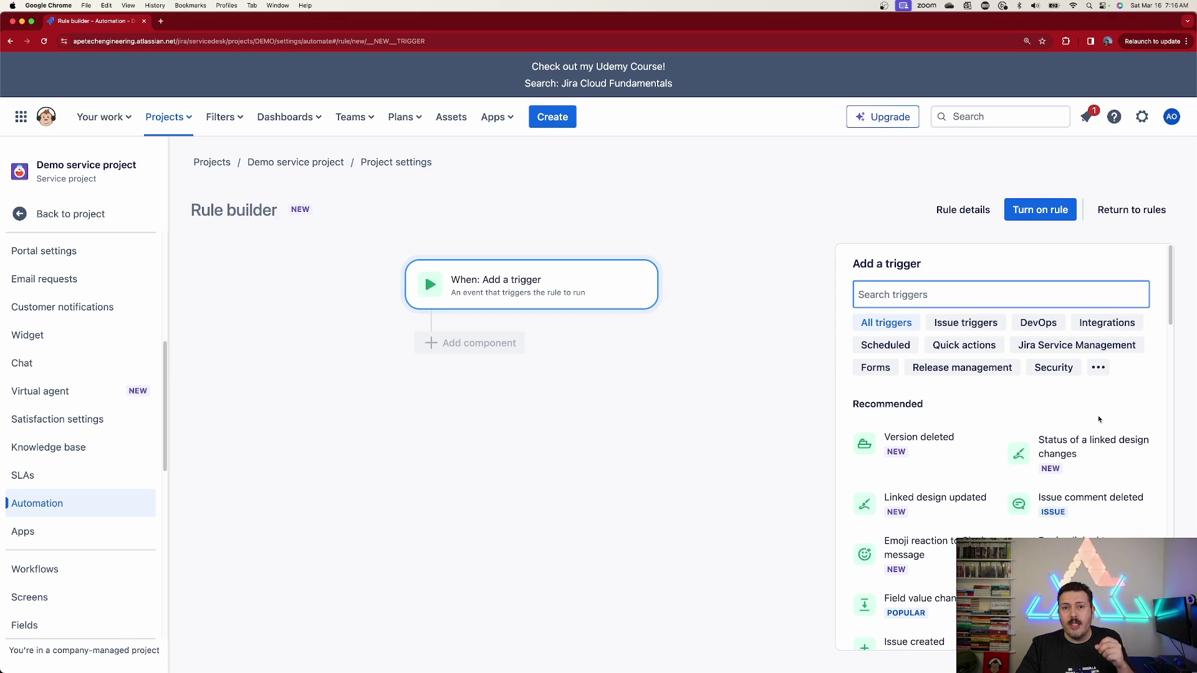
Choose the SLA threshold breached trigger for the new rule and set its SLA to Time to first response
scroll(1098, 418, "down", 5)
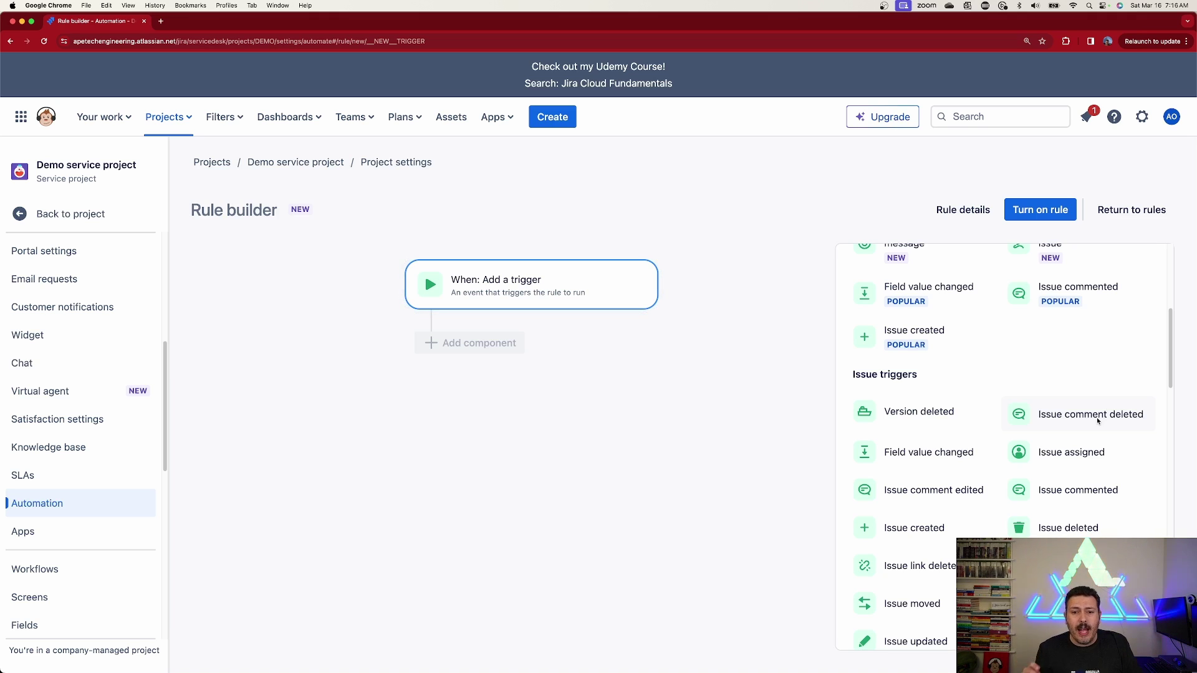
scroll(1063, 363, "down", 4)
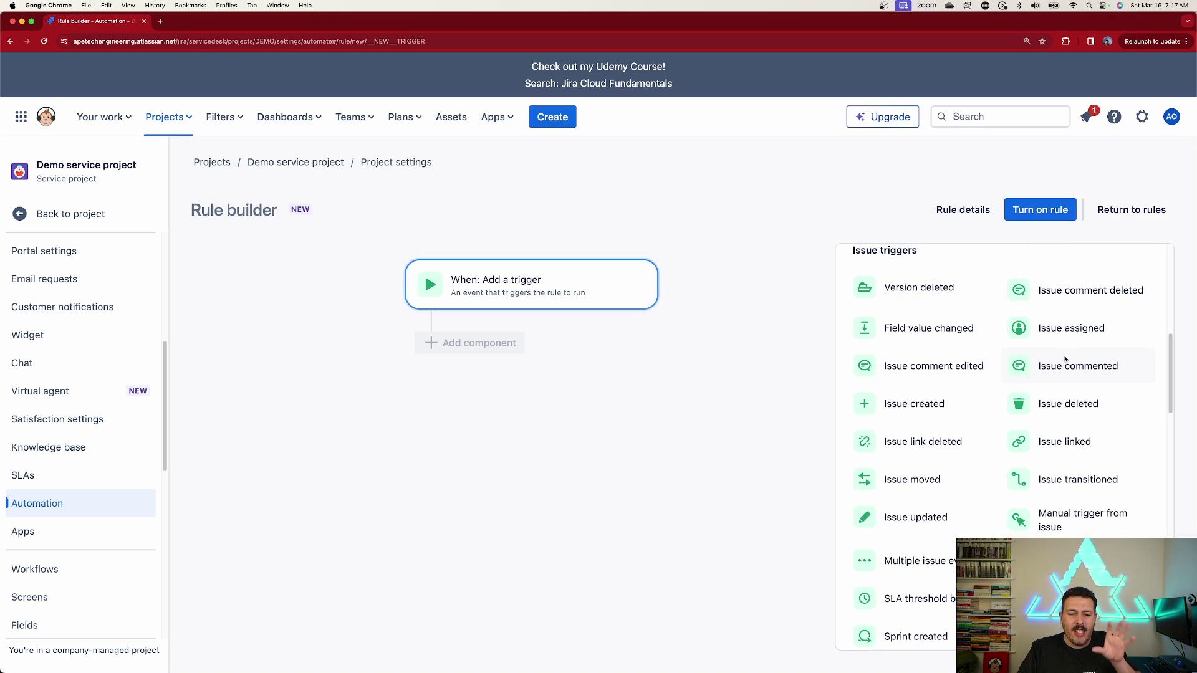
scroll(1066, 359, "down", 1)
scroll(1065, 360, "down", 7)
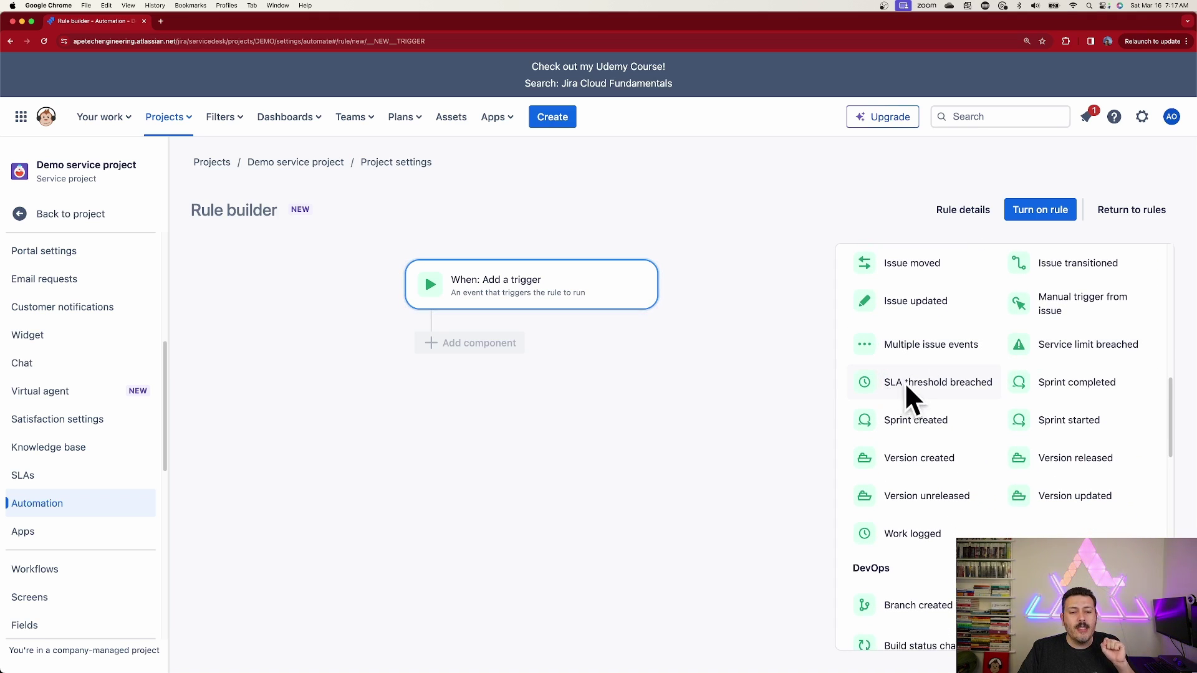
scroll(893, 385, "down", 8)
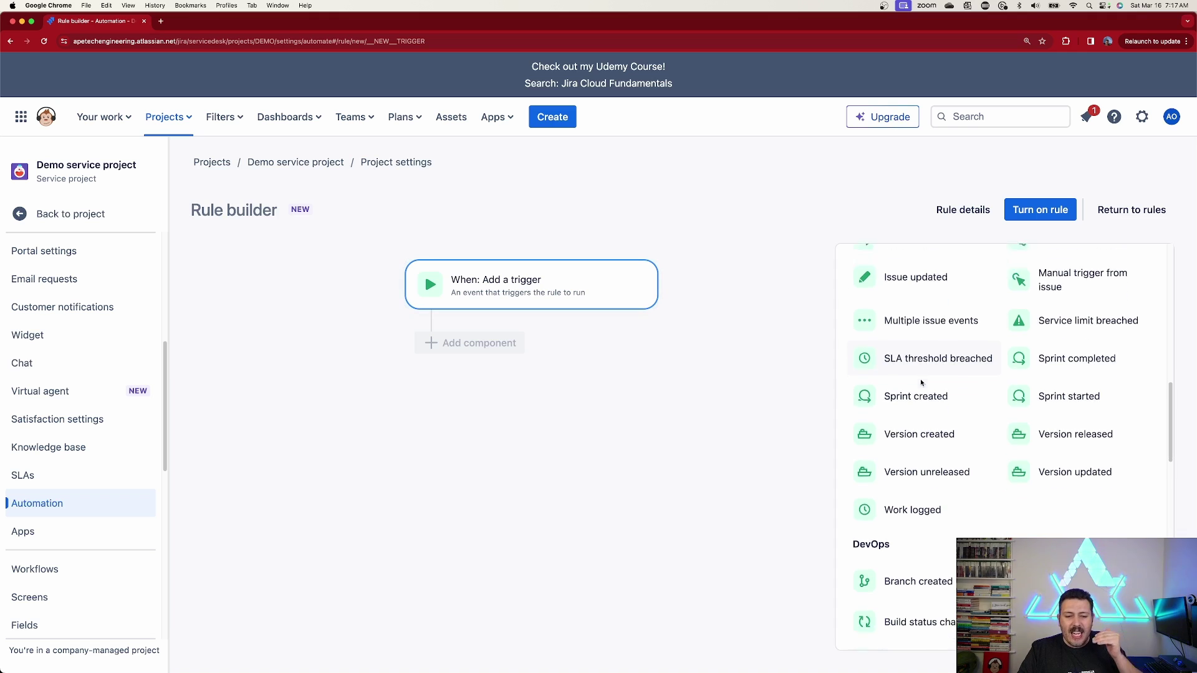
scroll(921, 382, "down", 5)
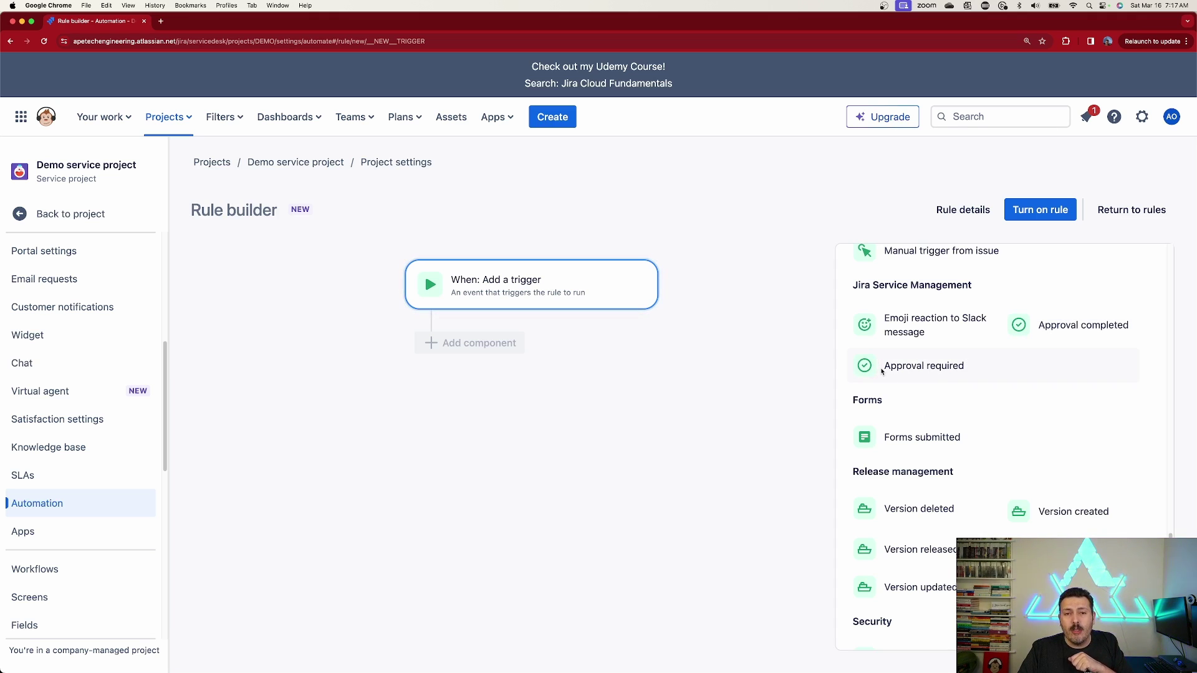
scroll(882, 371, "up", 10)
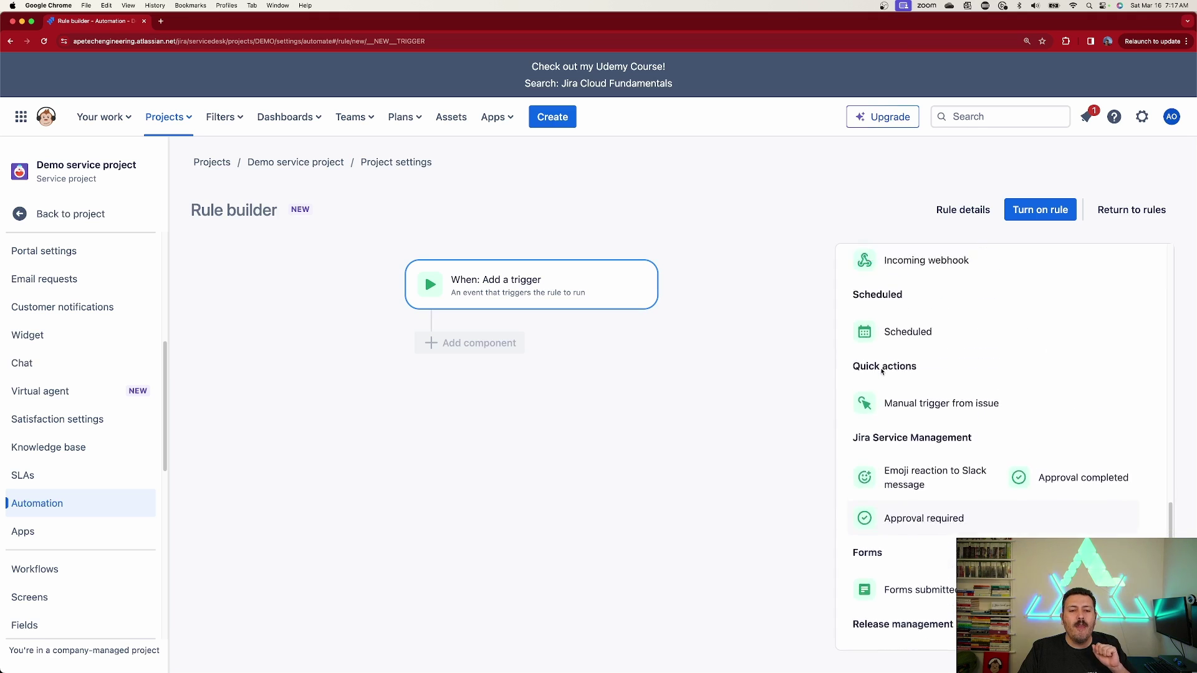
left_click(921, 426)
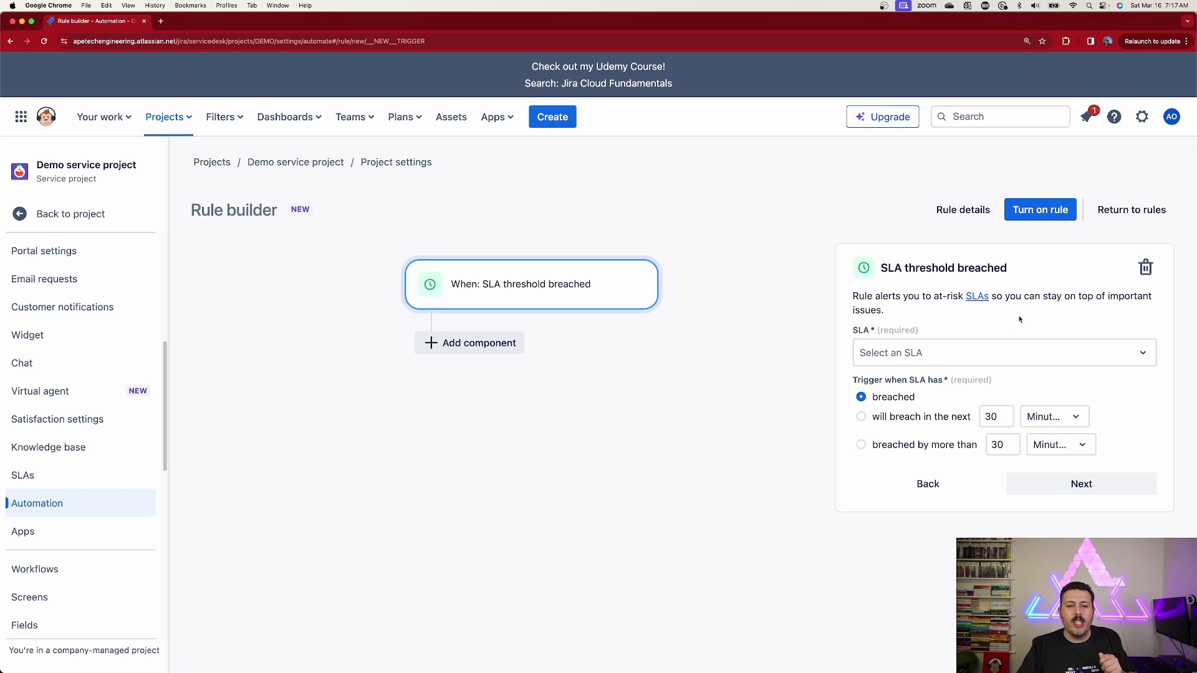
left_click(977, 353)
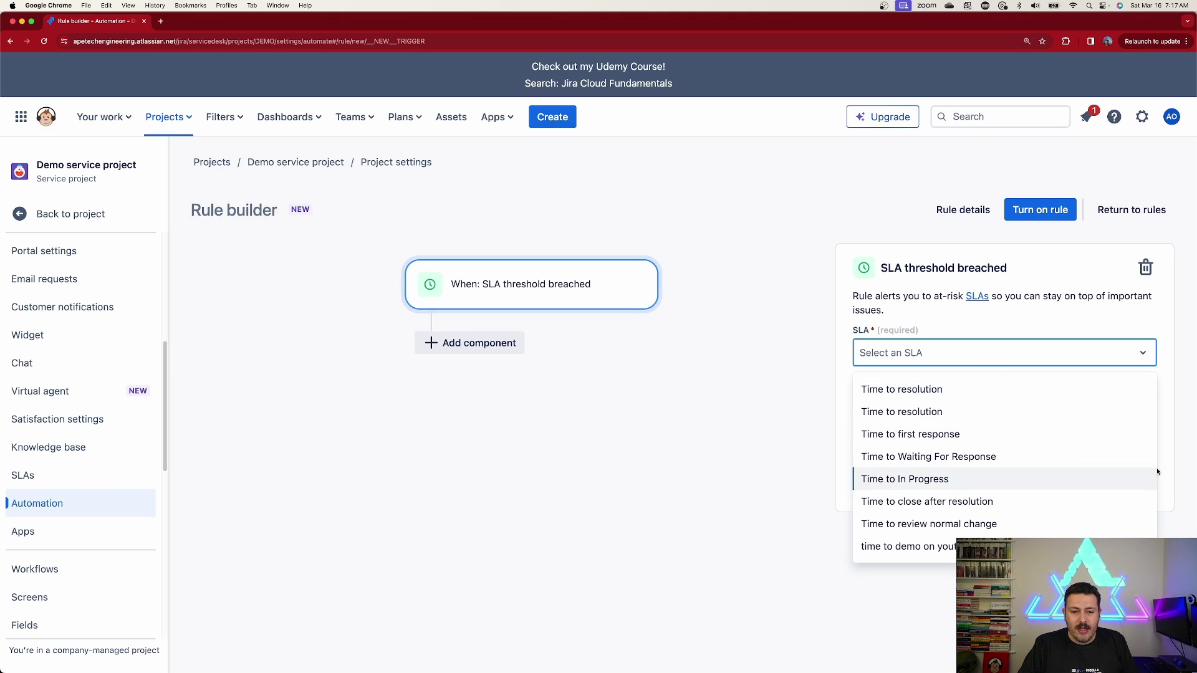
left_click(902, 436)
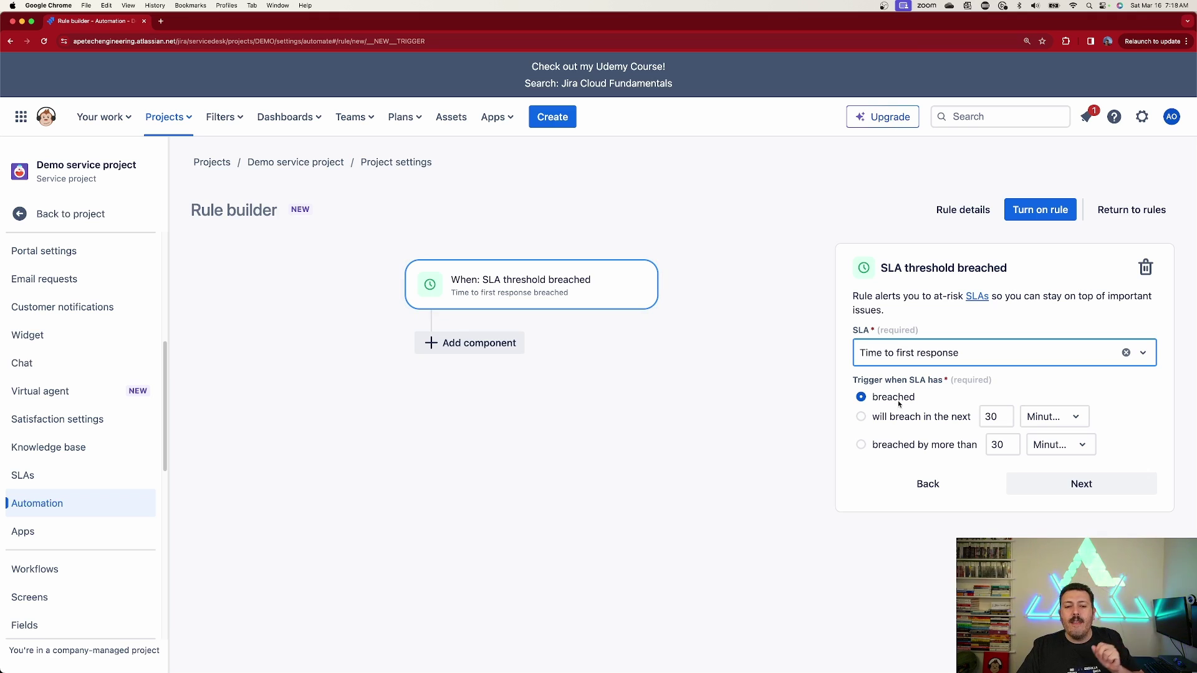
left_click(861, 416)
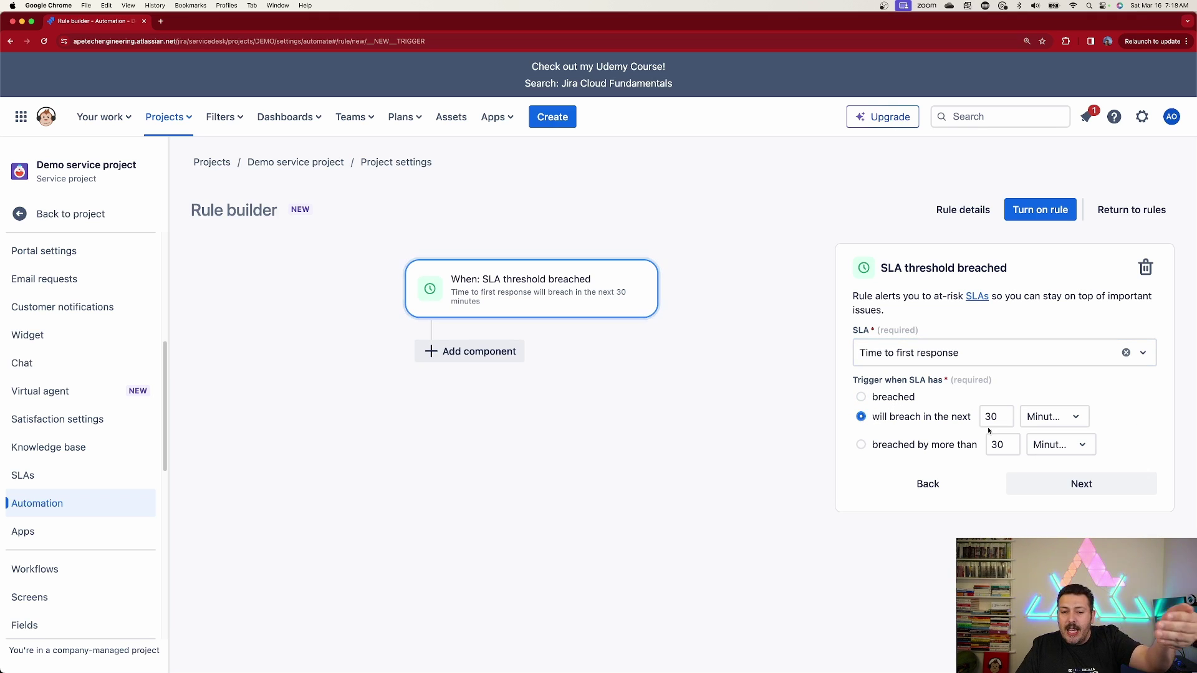
left_click(1047, 416)
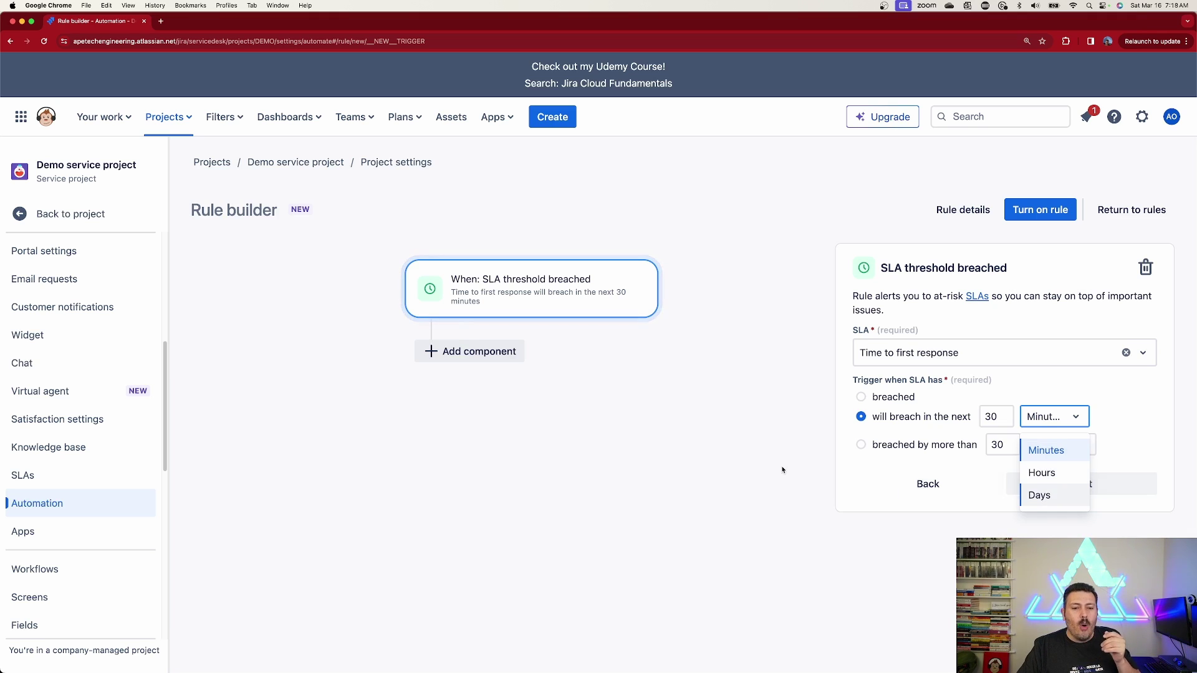
left_click(868, 446)
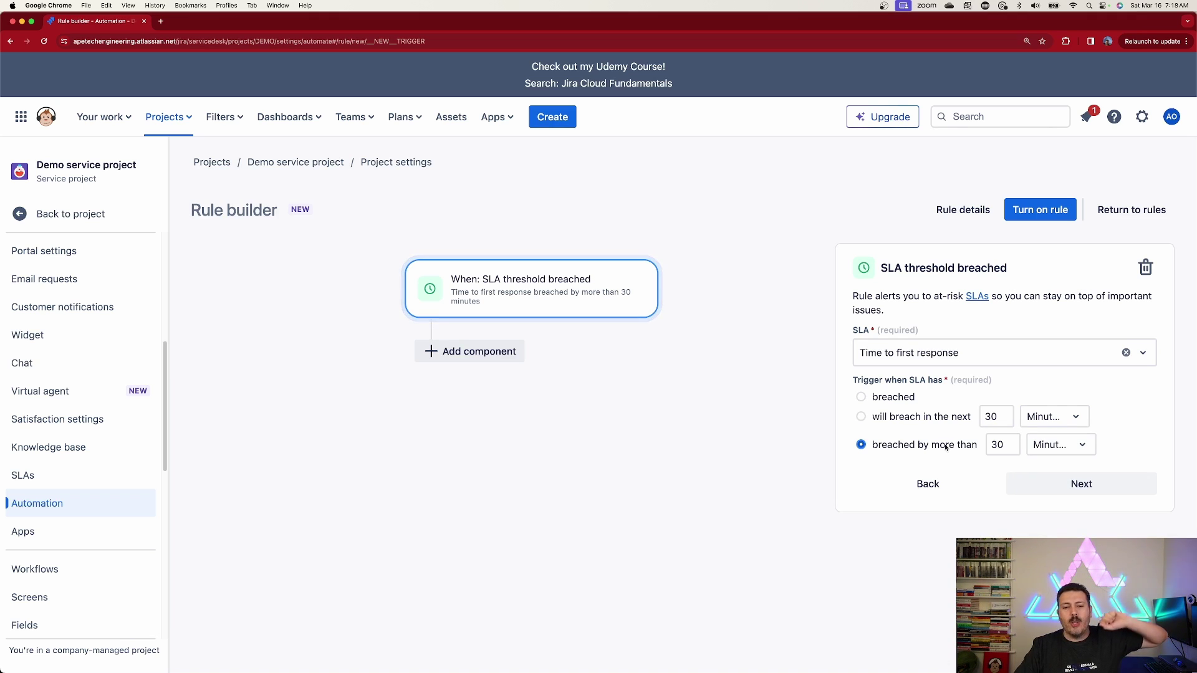
left_click(1057, 447)
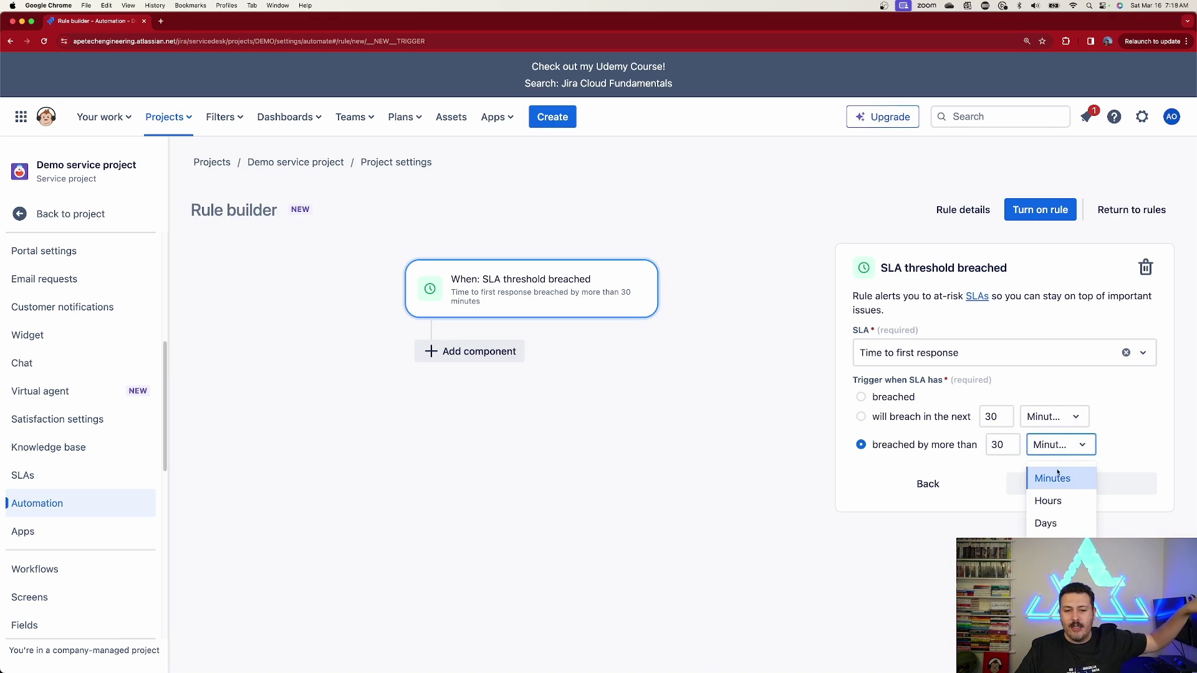
left_click(1005, 447)
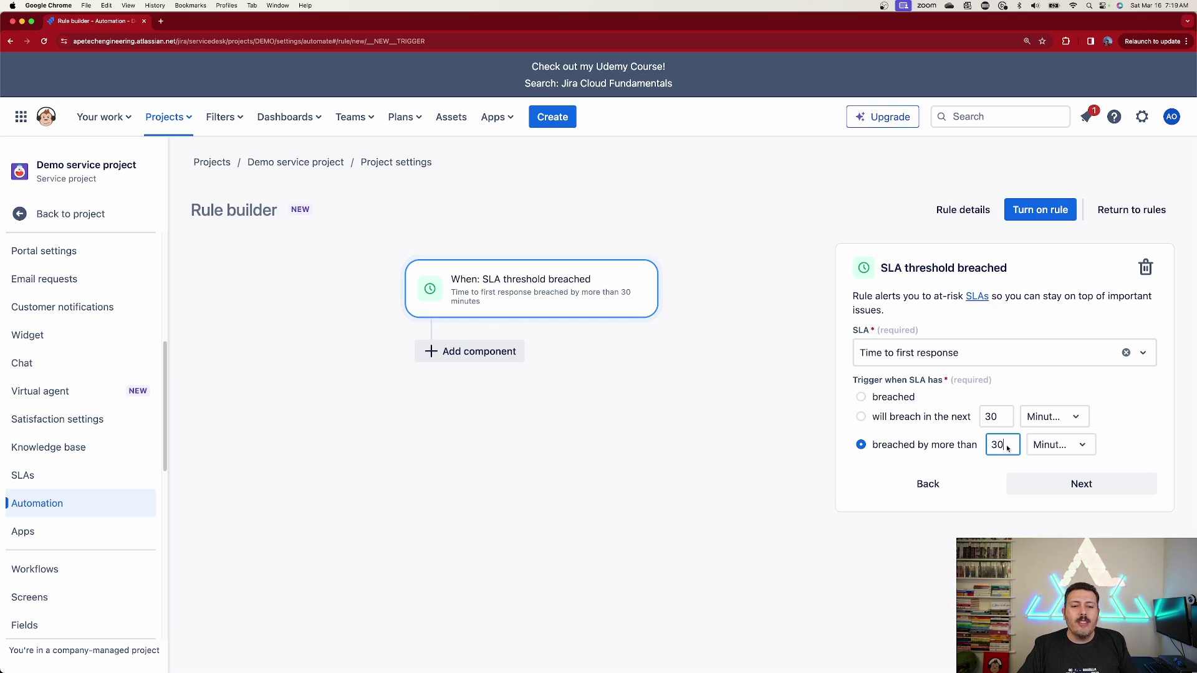
left_click(897, 401)
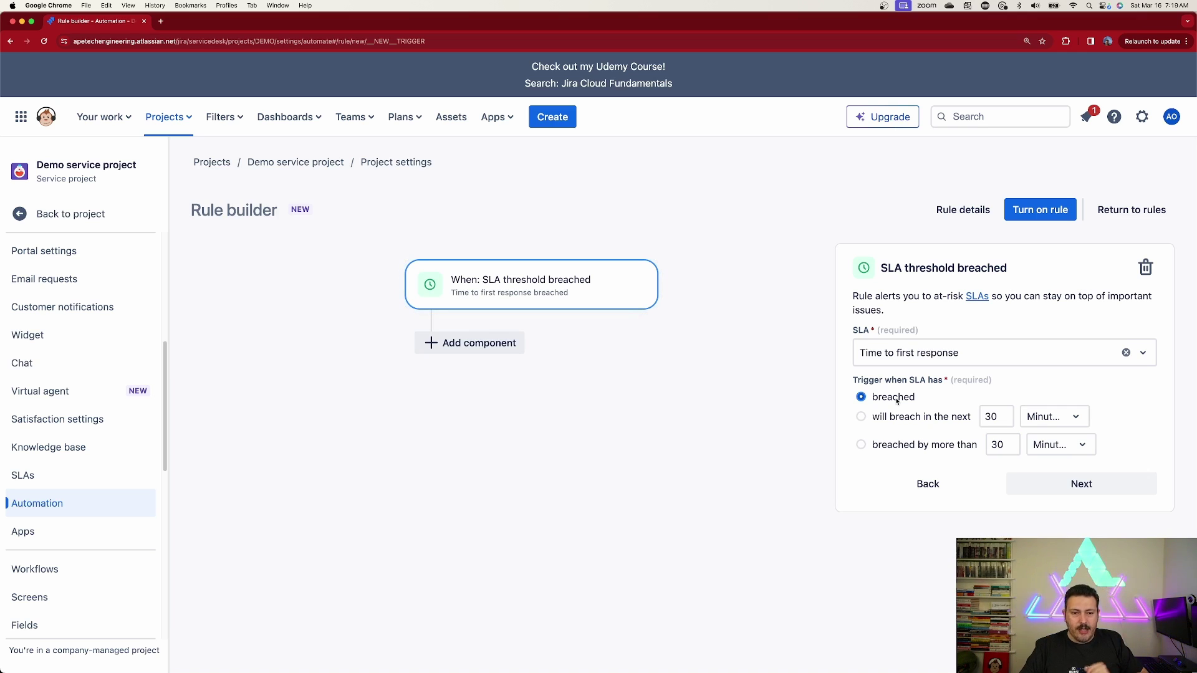
Confirm the trigger and add a Send email action addressed to the Assignee
left_click(1037, 486)
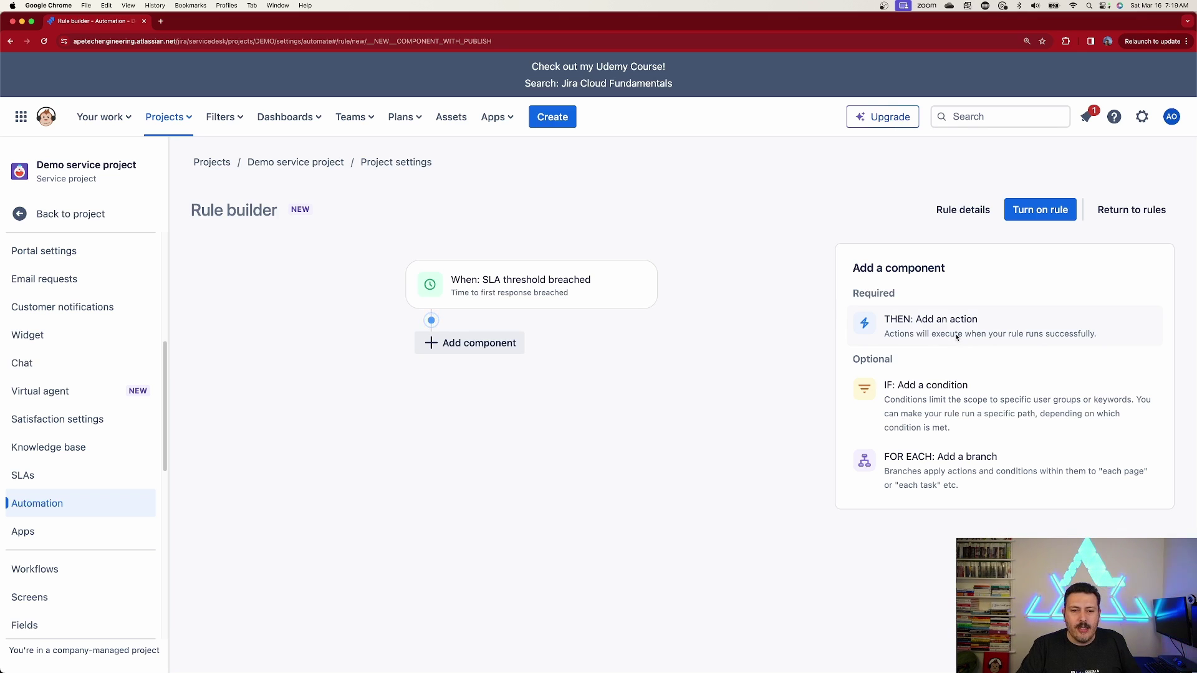
left_click(957, 337)
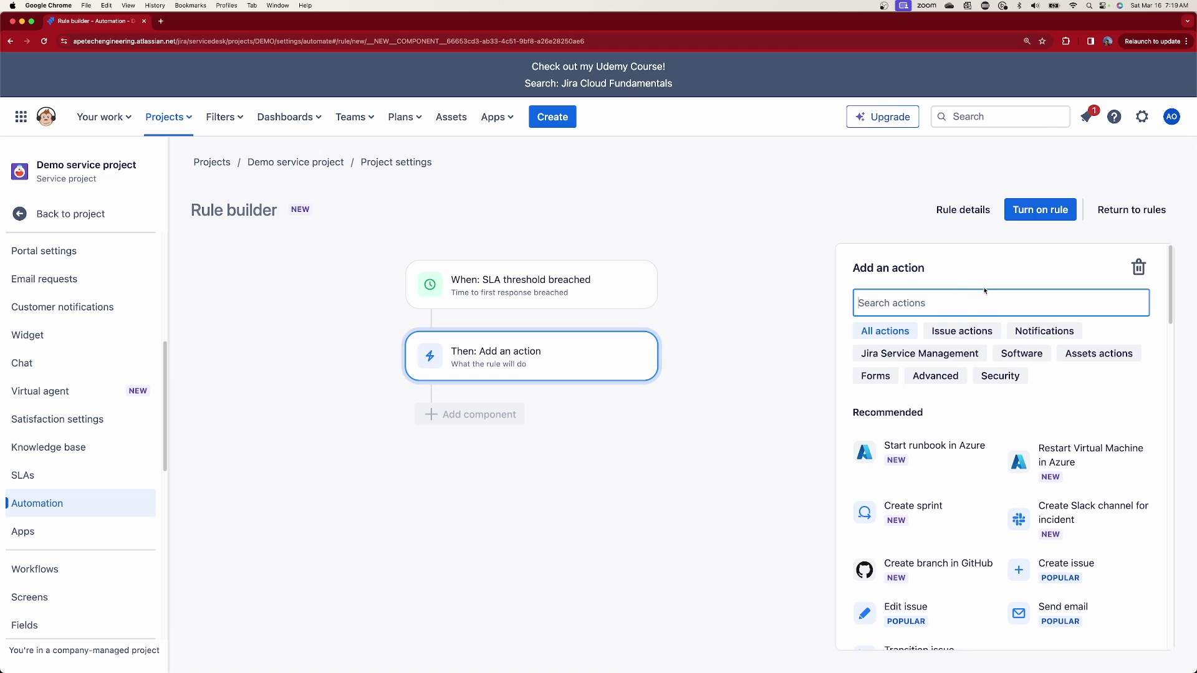
scroll(982, 339, "down", 3)
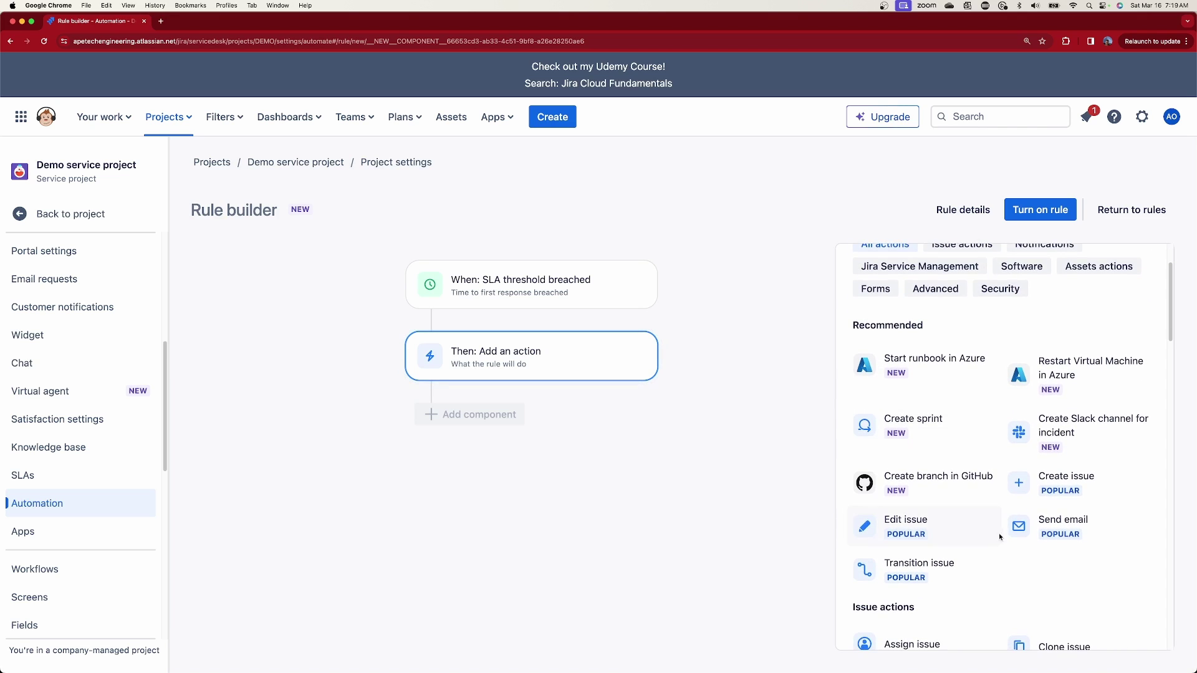
left_click(1061, 532)
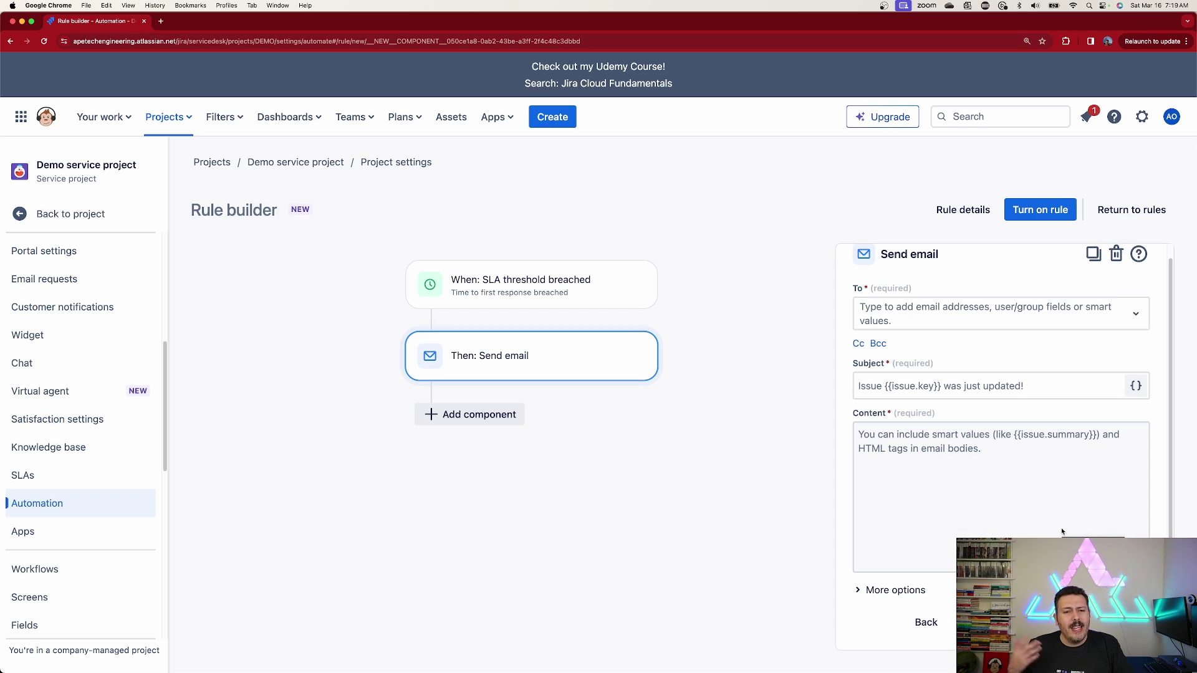
left_click(947, 320)
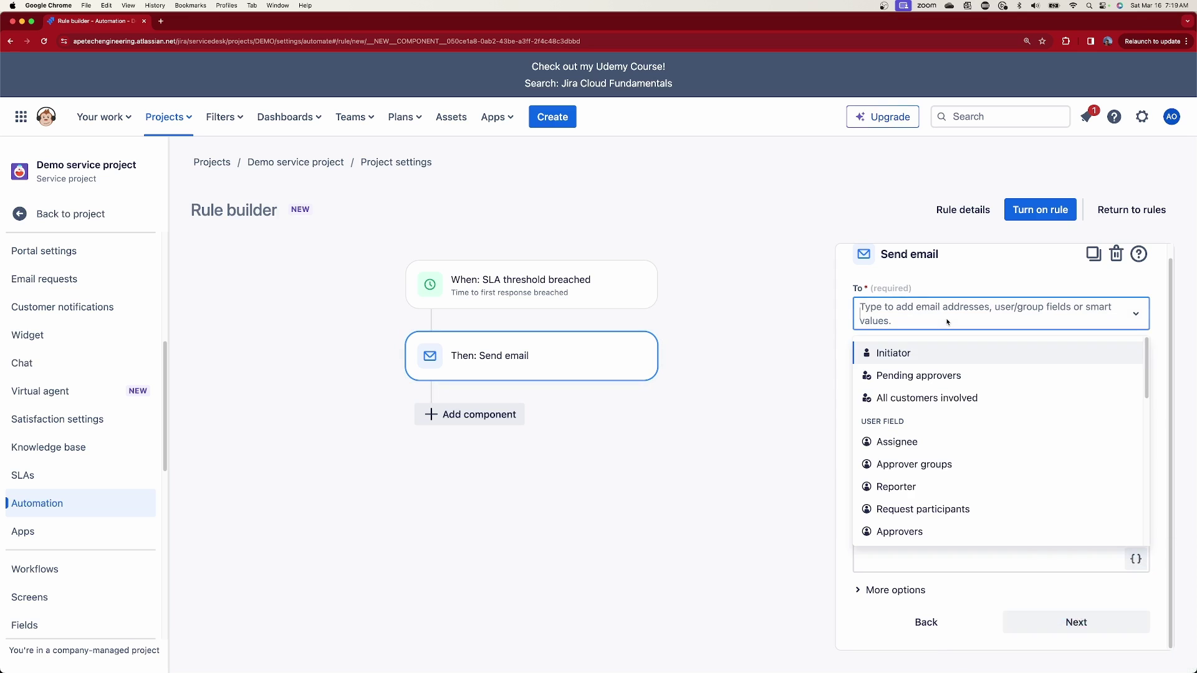
left_click(943, 442)
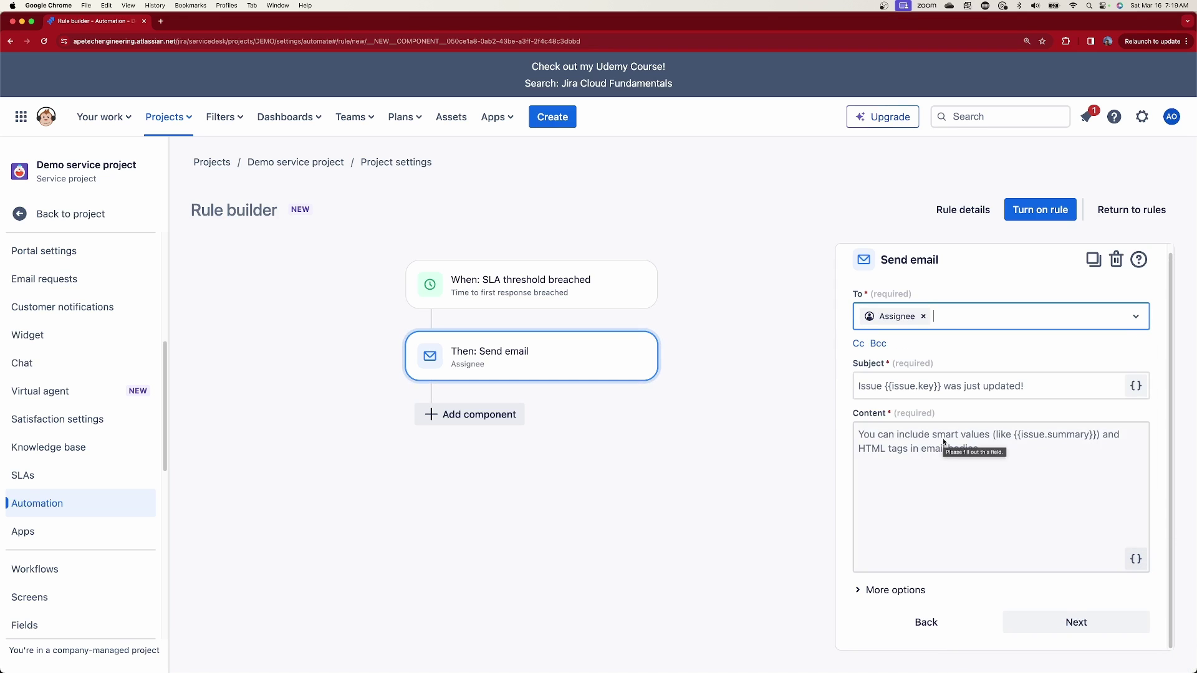
Set the email subject to "SLA Breached!" and the content to "Please check on your ticket!!" followed by {{issue.url}}, and confirm the action
left_click(1026, 390)
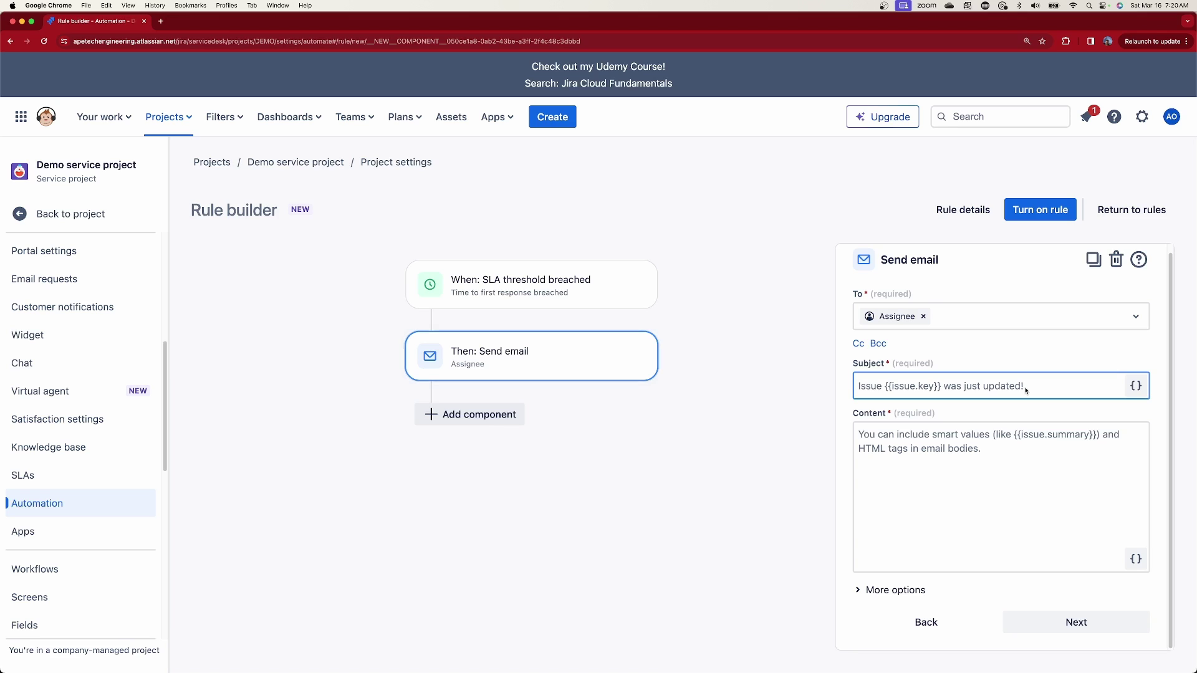
type("SLA Breached!")
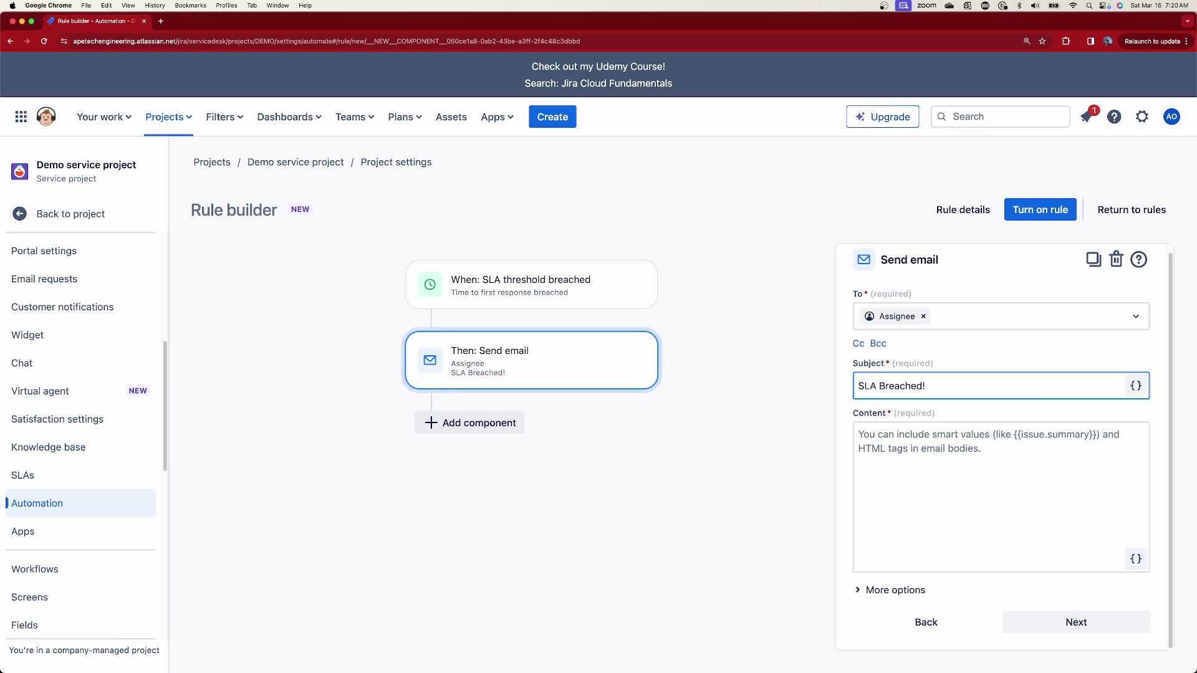
left_click(961, 499)
type("plea")
key("BackSpace")
key("BackSpace")
key("BackSpace")
key("BackSpace")
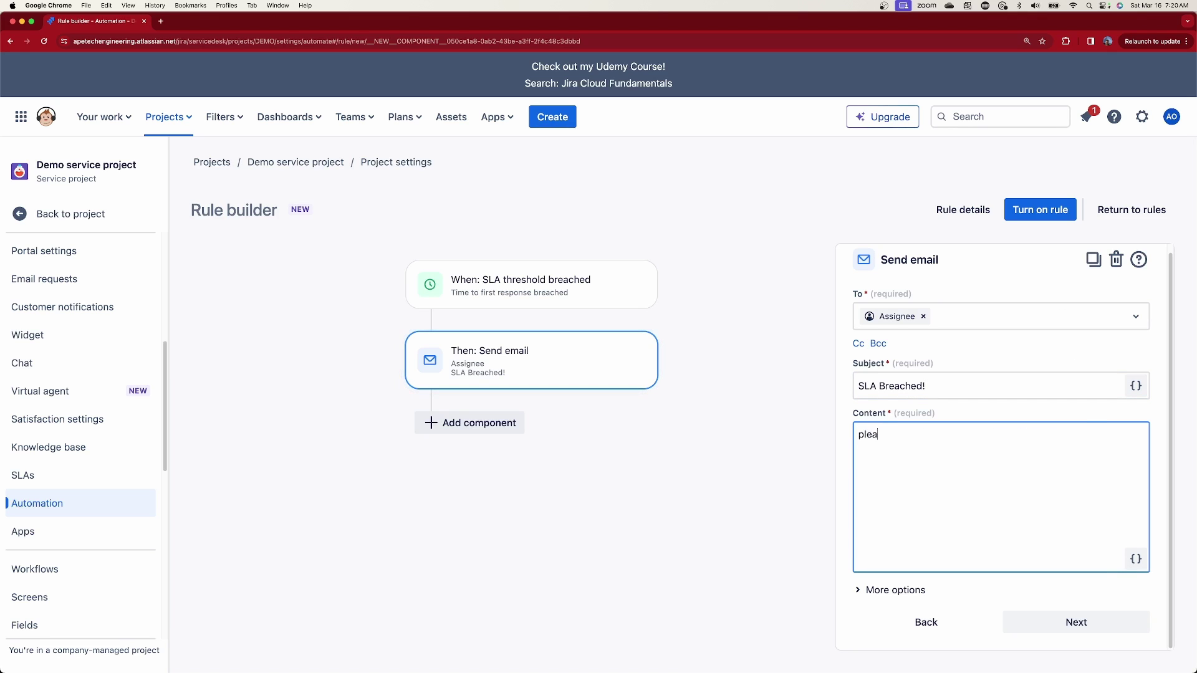
type("Please check on your ticket!!")
key("Return")
type("{{issue.url}}")
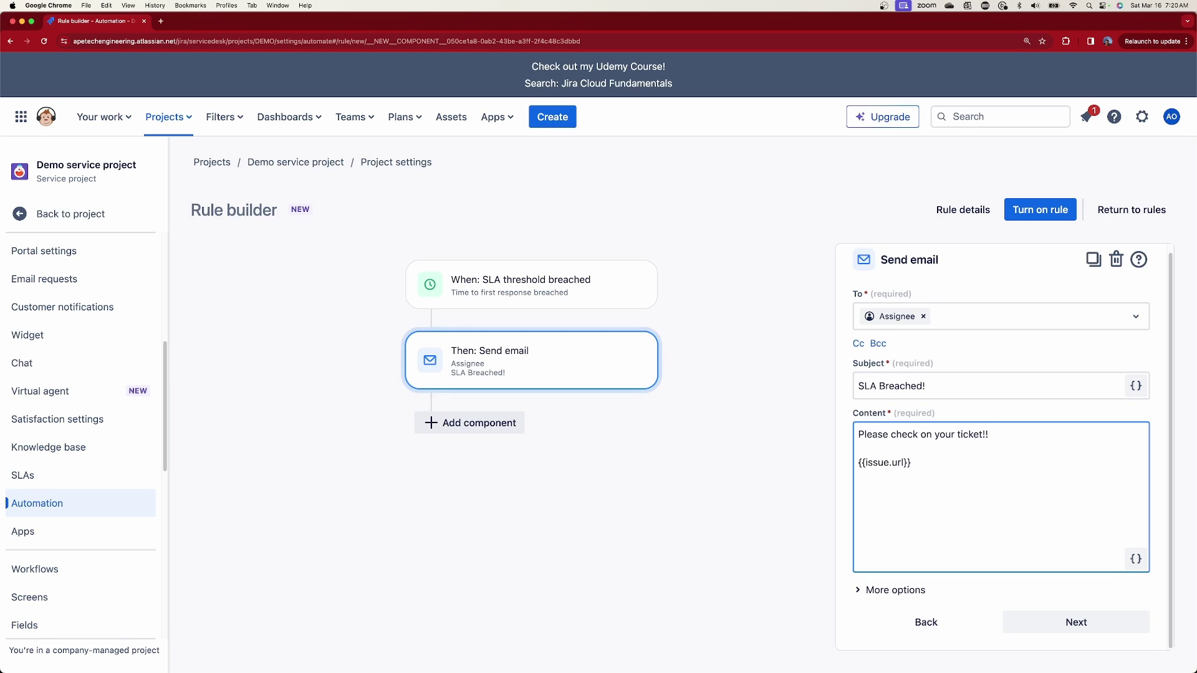
left_click(1068, 626)
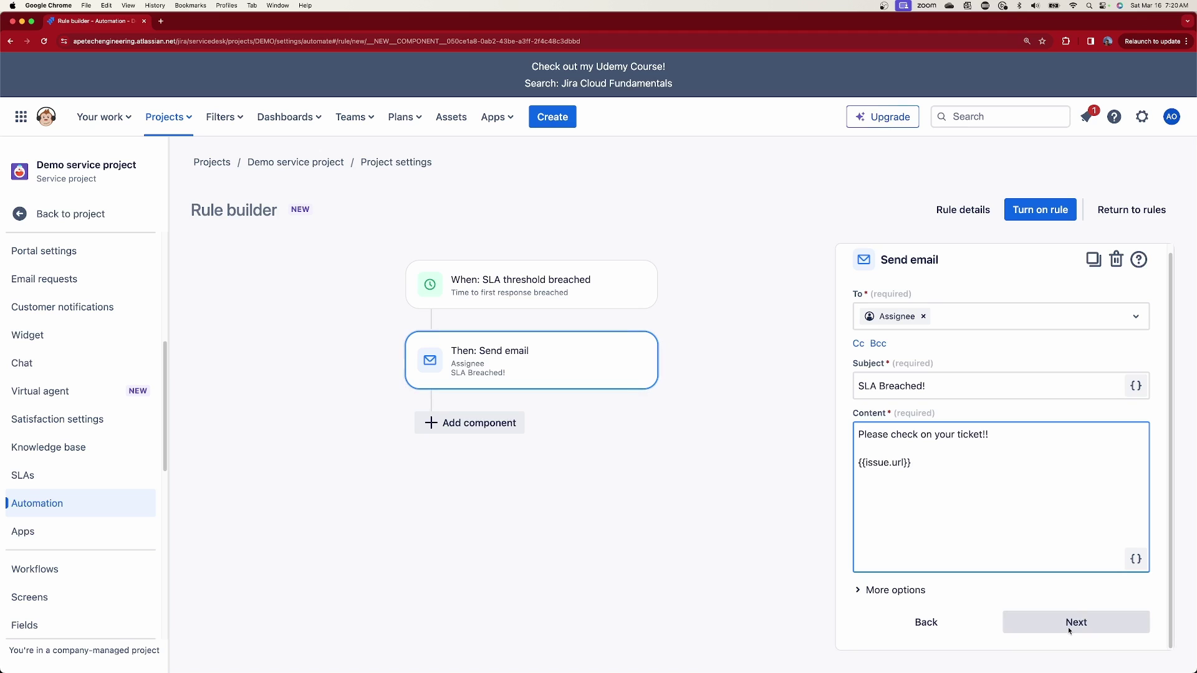
Name the rule "SLA Breached Notification" and turn it on
left_click(1044, 215)
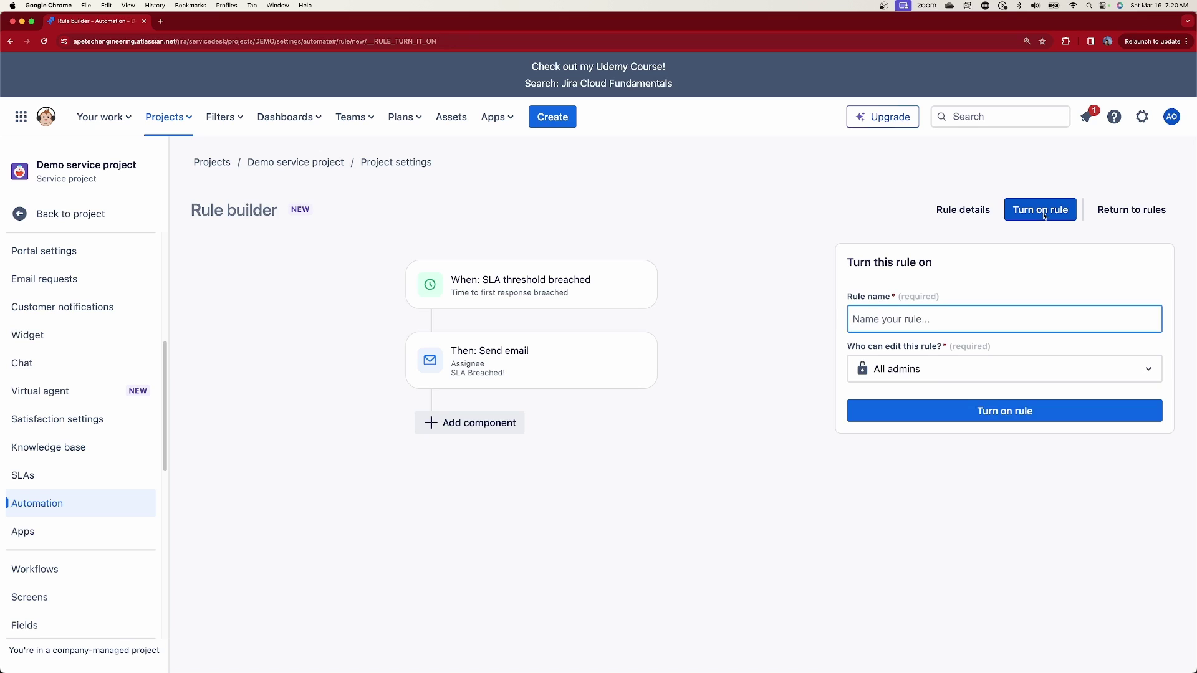
type("SLA Br")
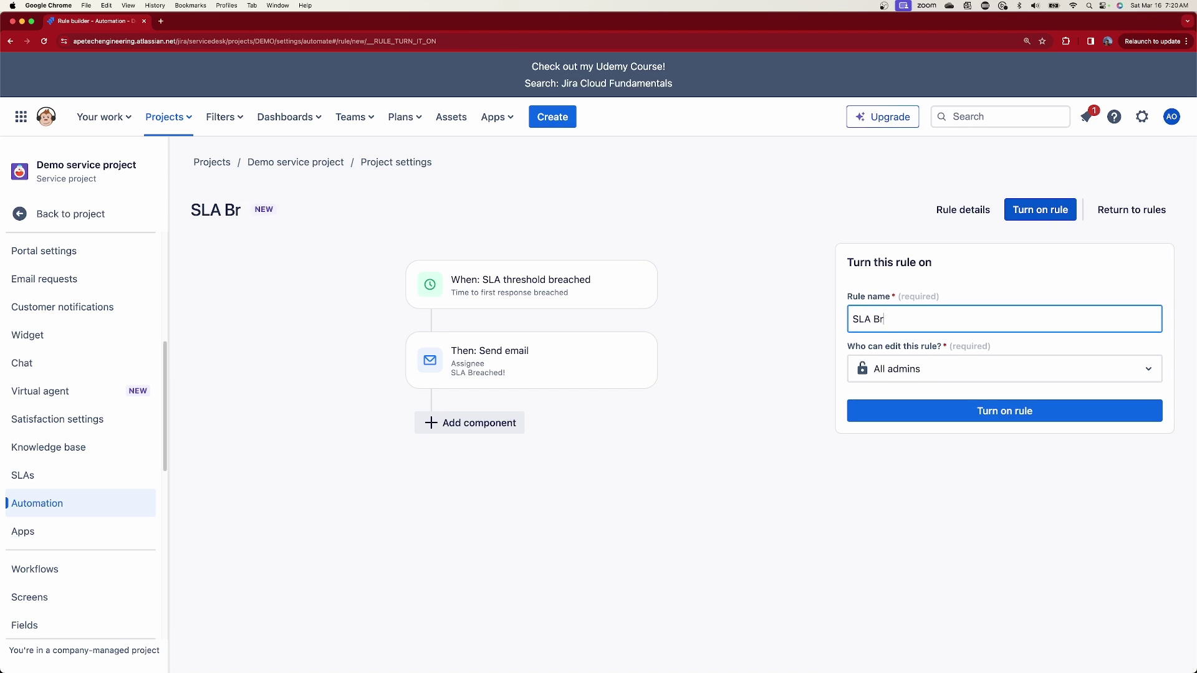
type("eached Notification")
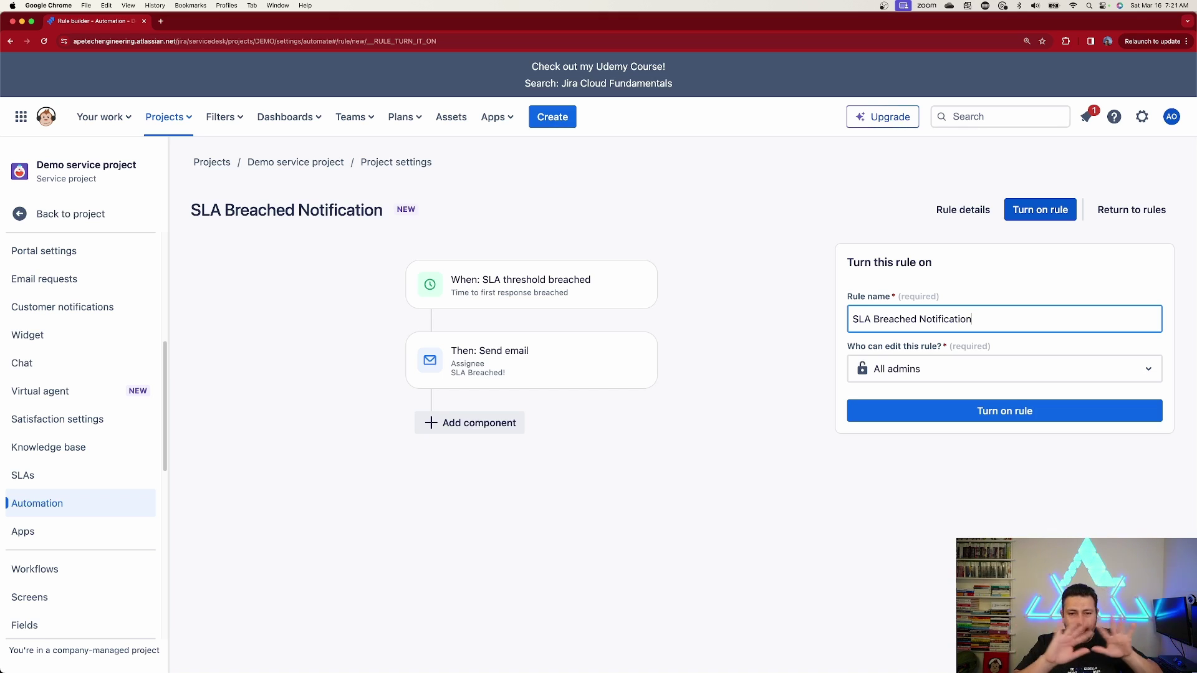
left_click(996, 410)
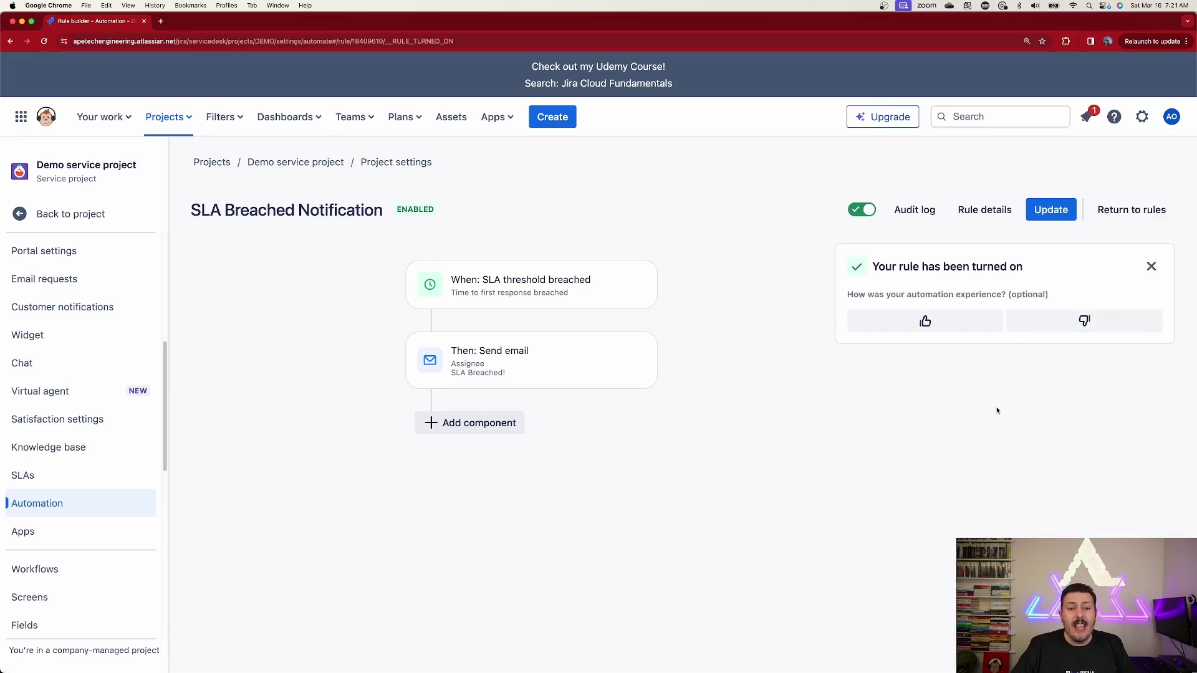
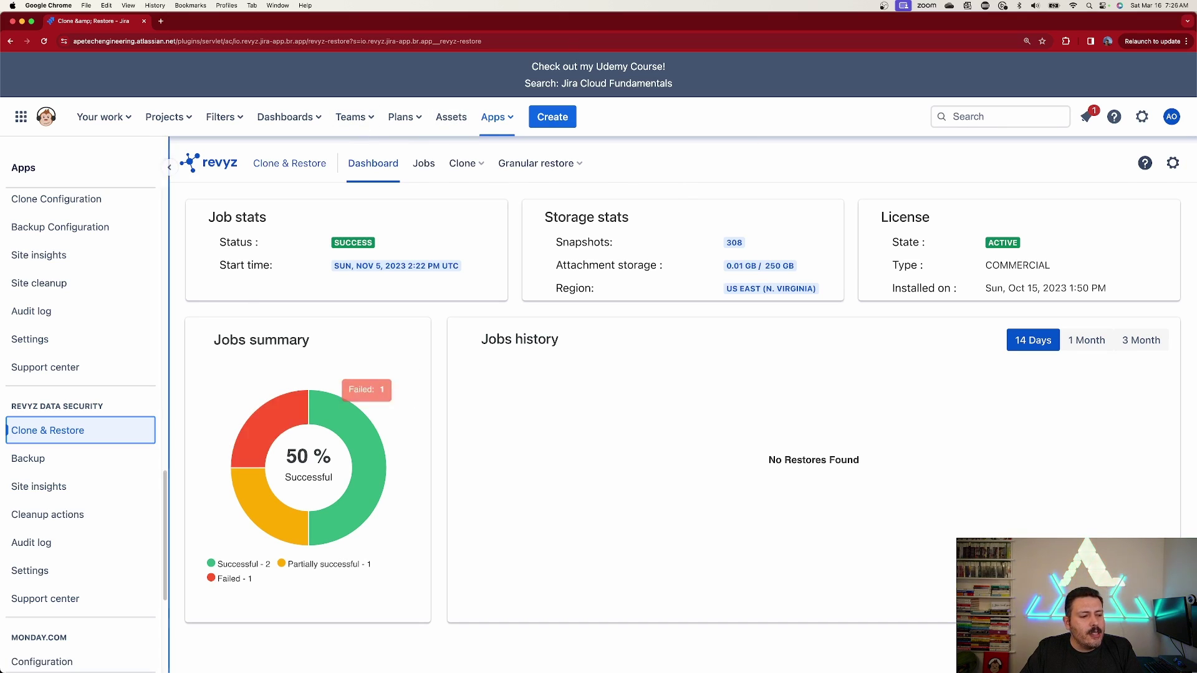
Review the data backup options in the Revyz settings and open the Atlassian API token form required for automation rules
left_click(30, 571)
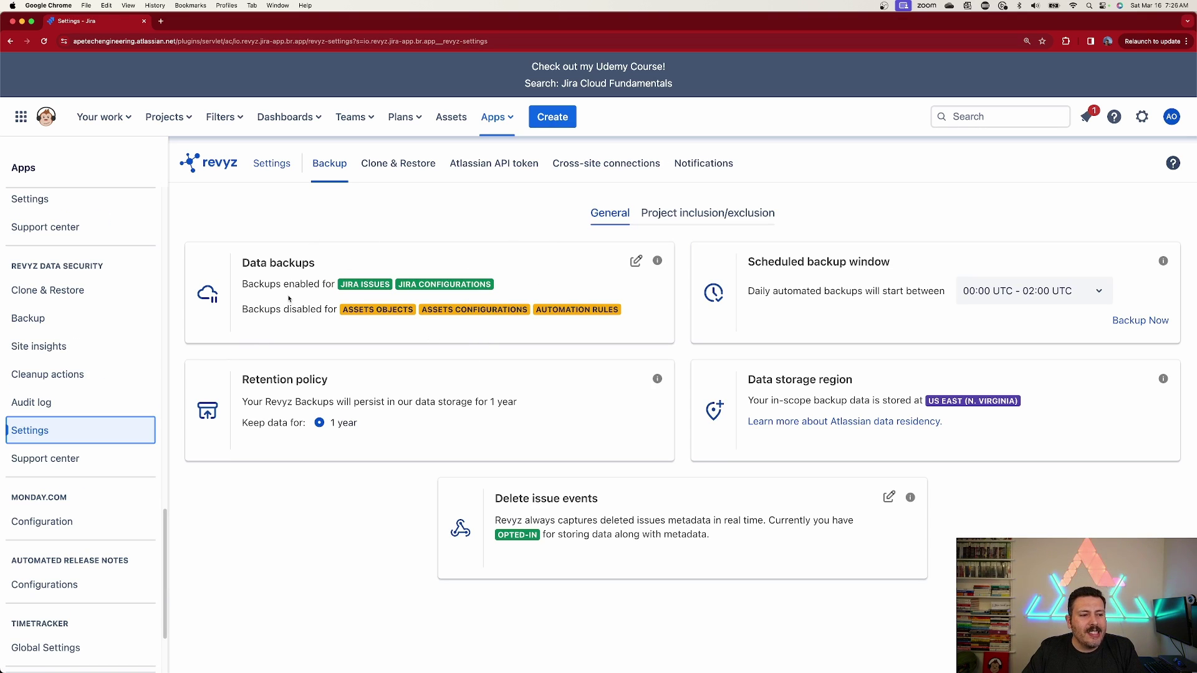
left_click_drag(254, 310, 308, 313)
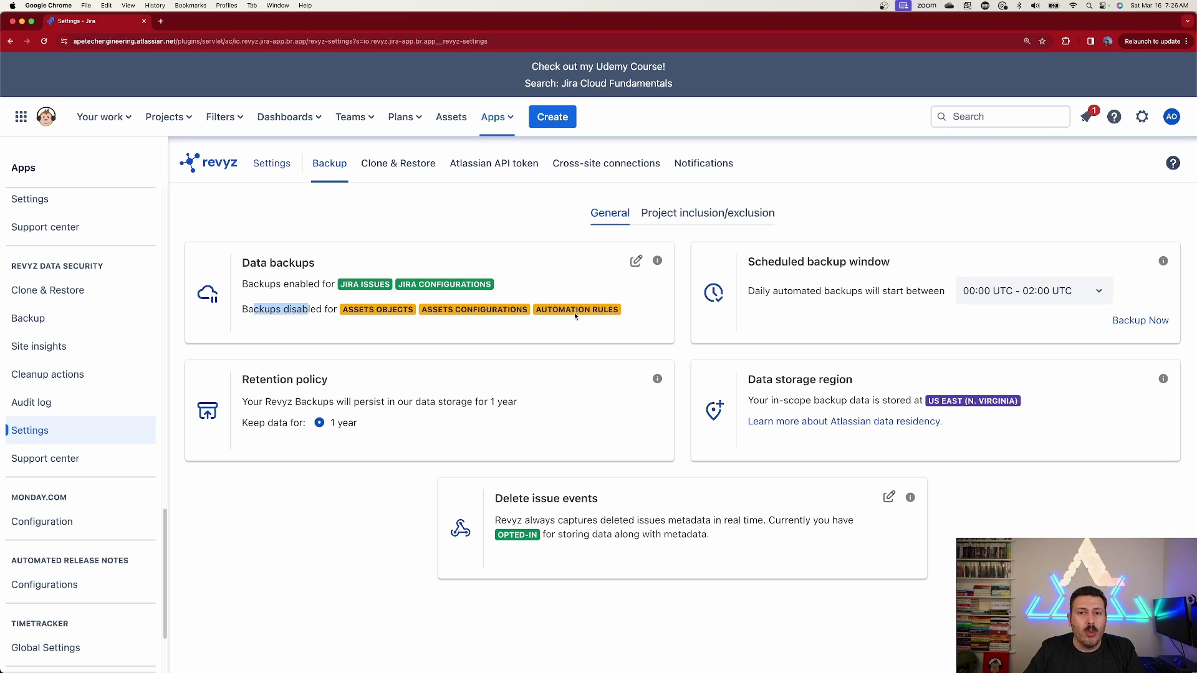
left_click(636, 263)
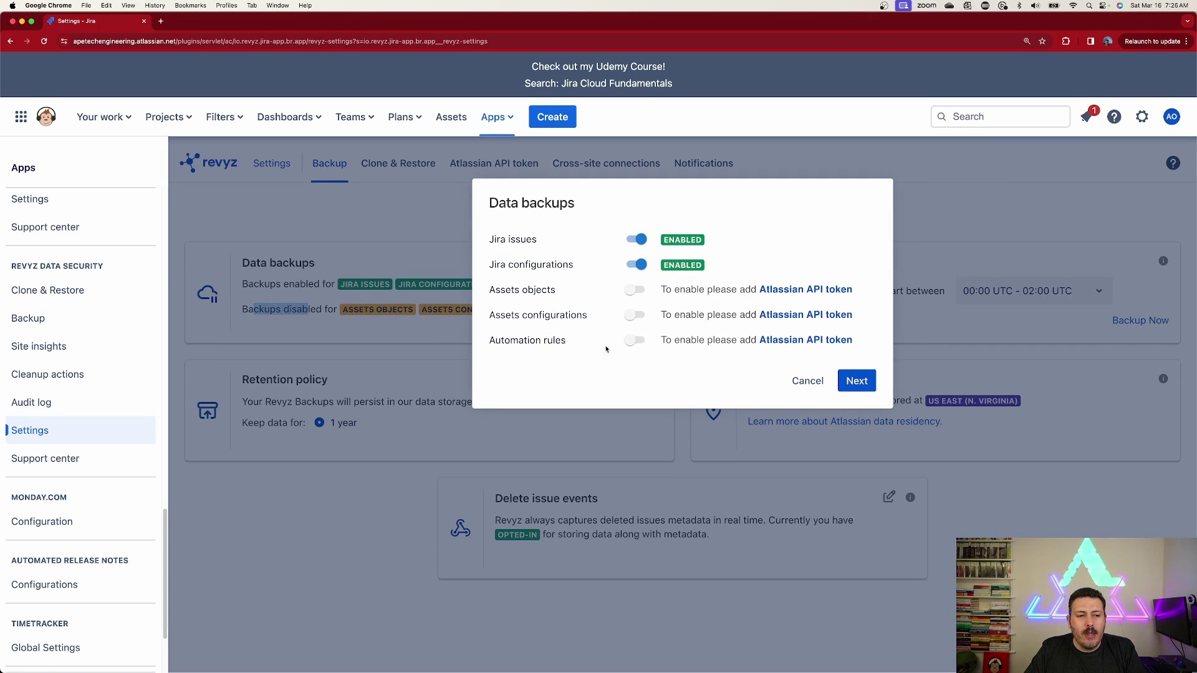
left_click(816, 341)
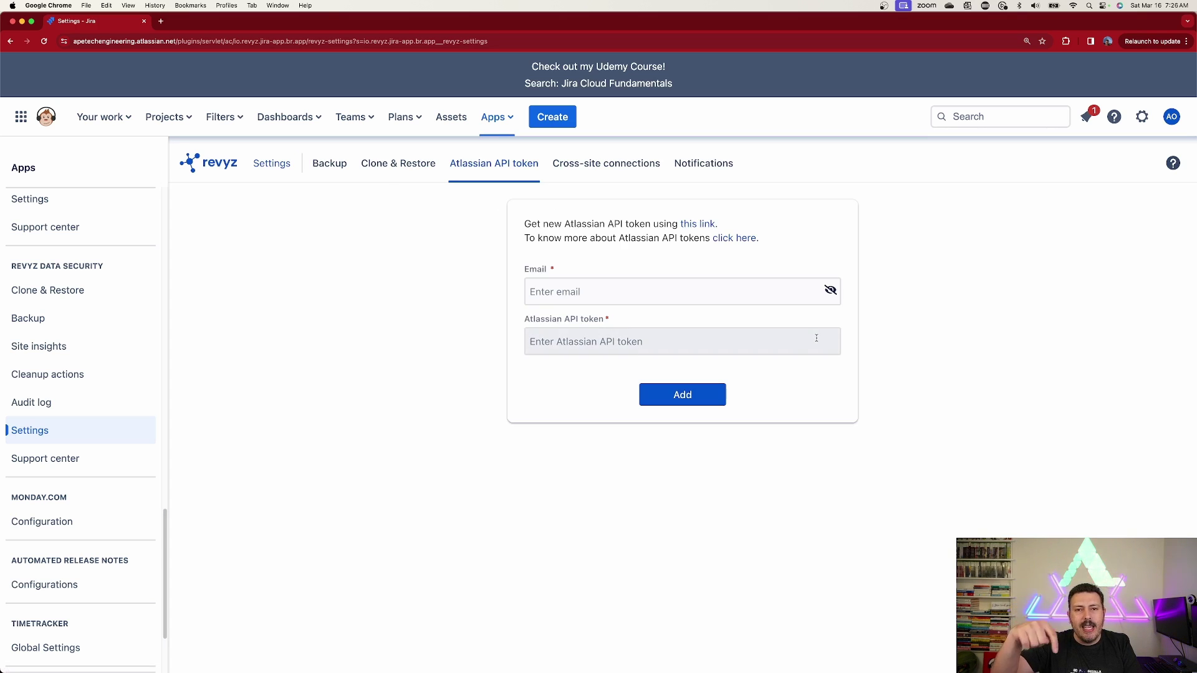
Open the Atlassian API token page in a new browser tab and create an API token labelled "Revyz"
right_click(695, 226)
key("Escape")
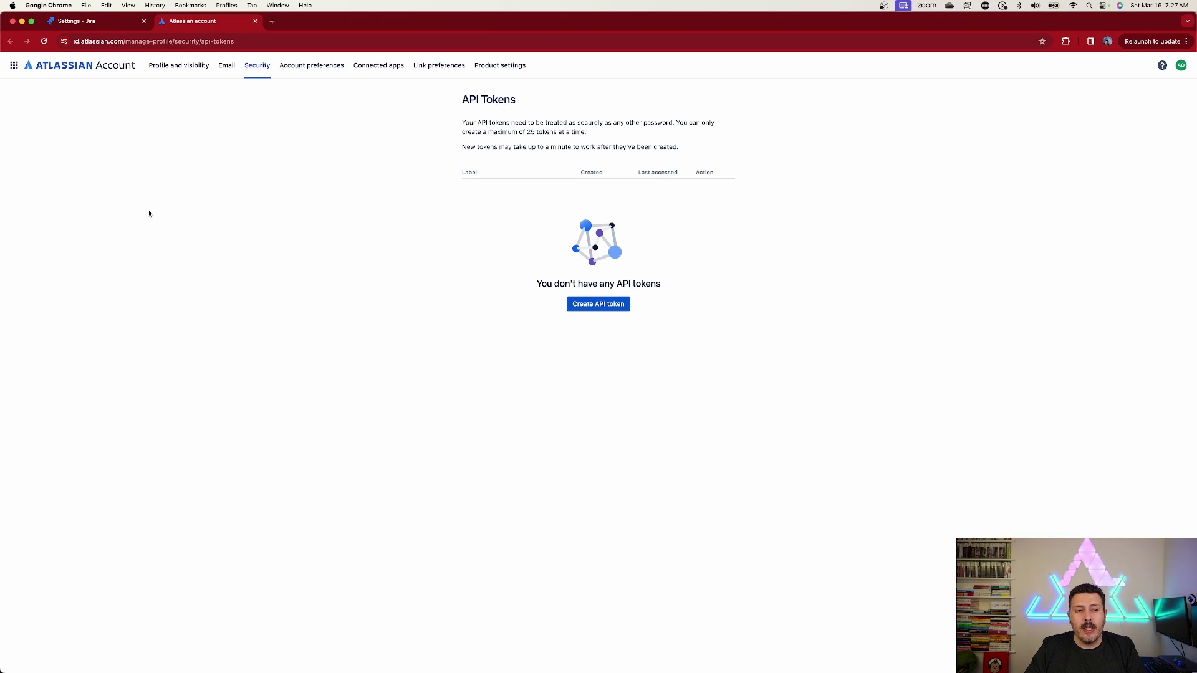
left_click(596, 304)
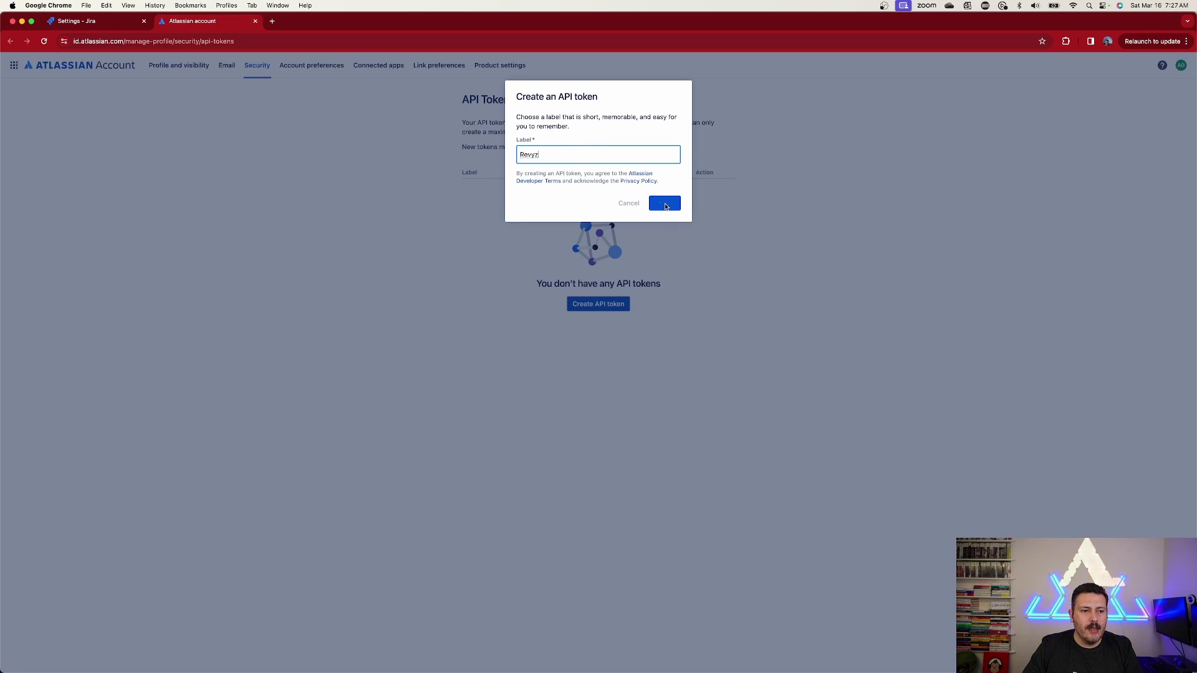
left_click(664, 184)
Enter the account email and paste the Atlassian API token in the Revyz settings, and add the credentials
key("super+1")
left_click(644, 341)
key("super+v")
left_click(832, 291)
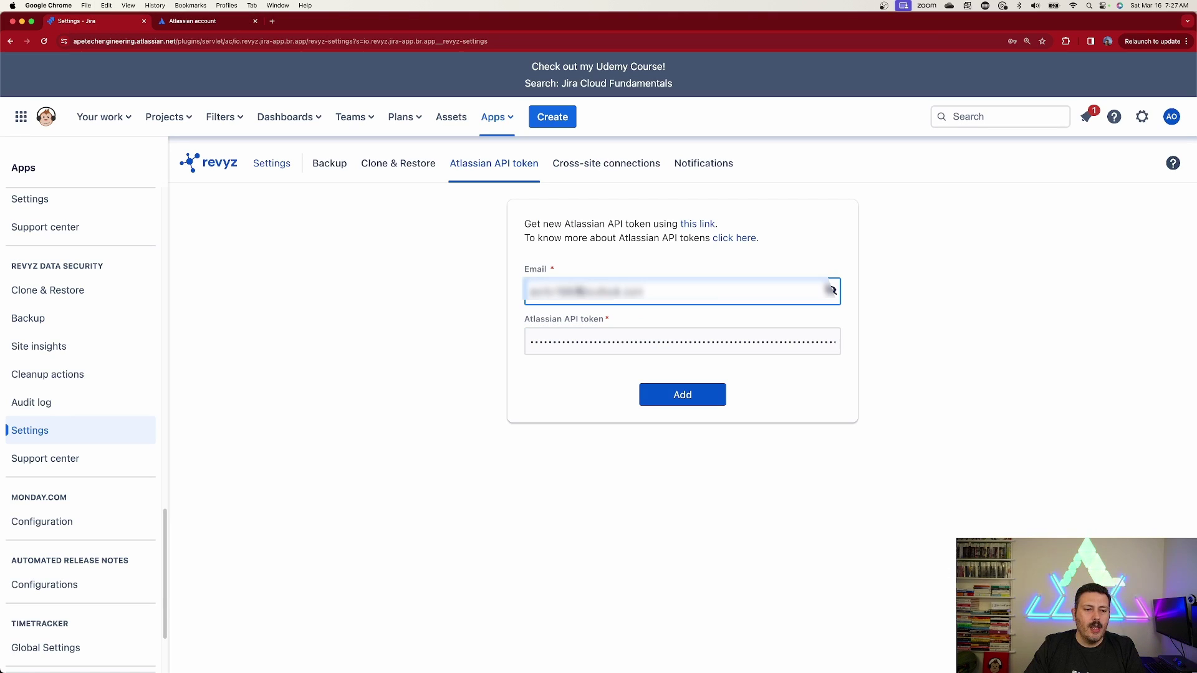
left_click(683, 395)
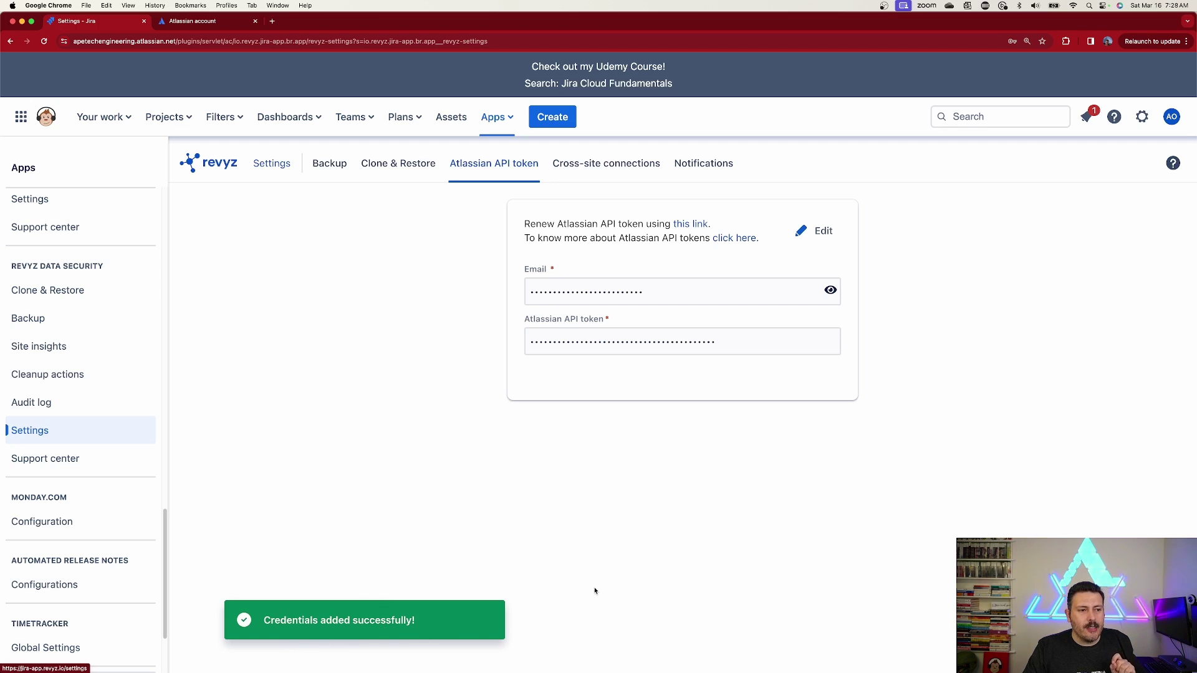
Enable data backups for Automation rules in the Revyz backup settings and confirm the change
left_click(52, 430)
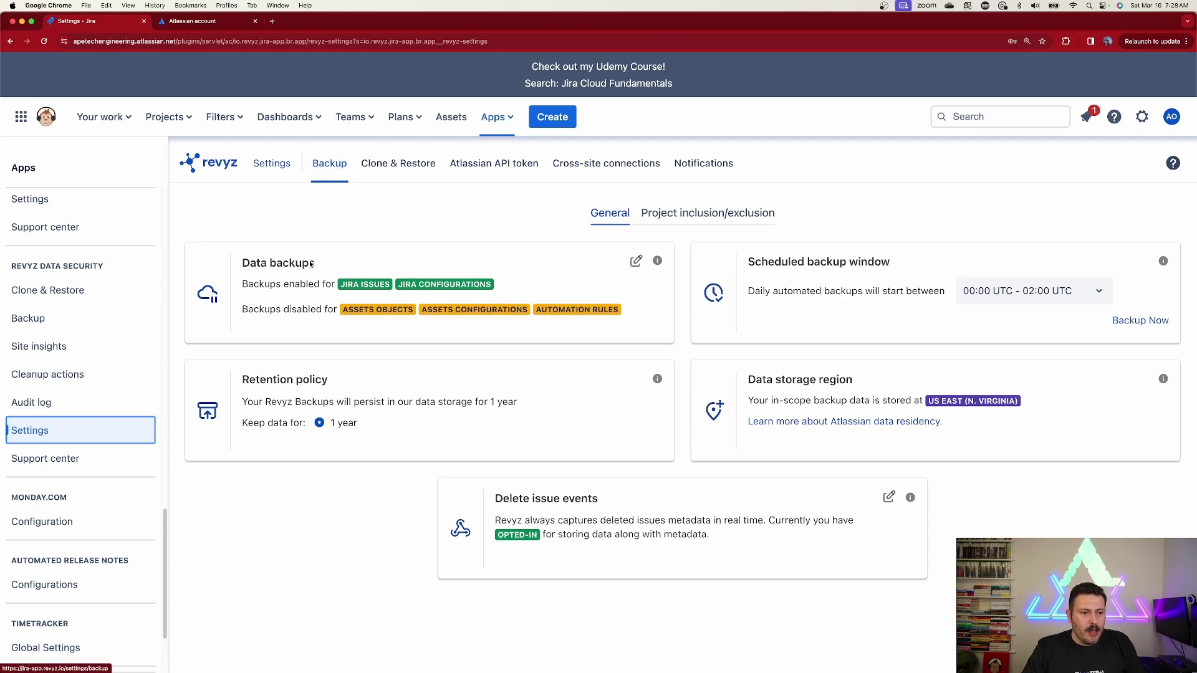
left_click(636, 262)
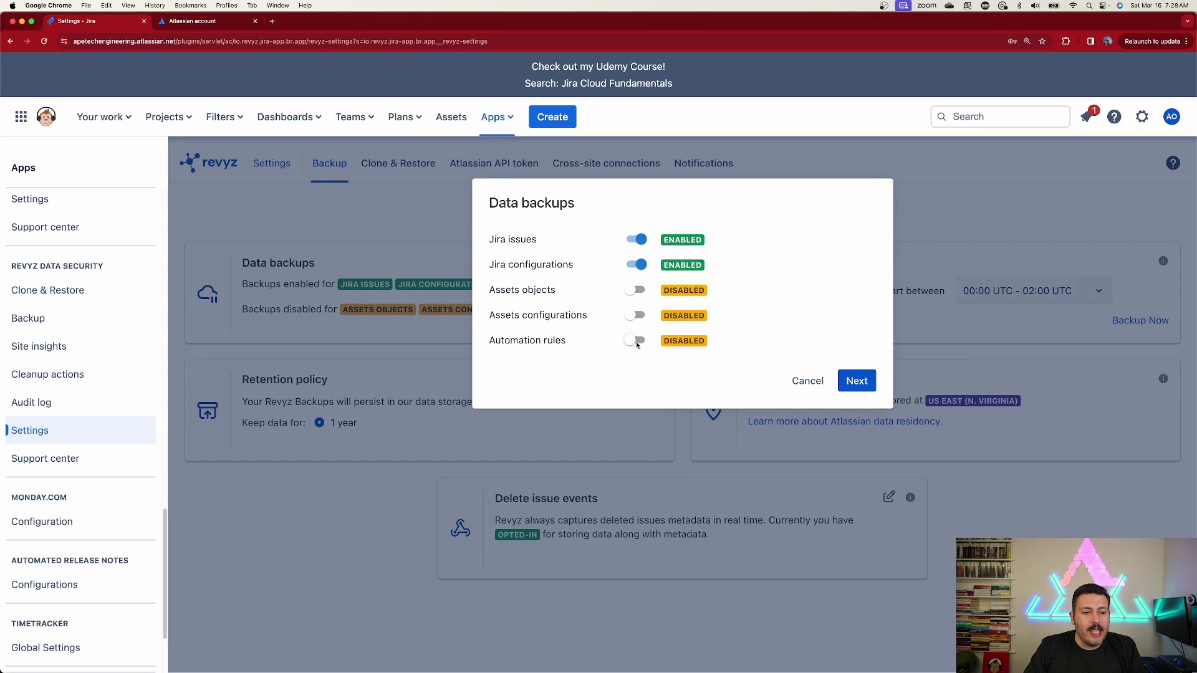
left_click(634, 341)
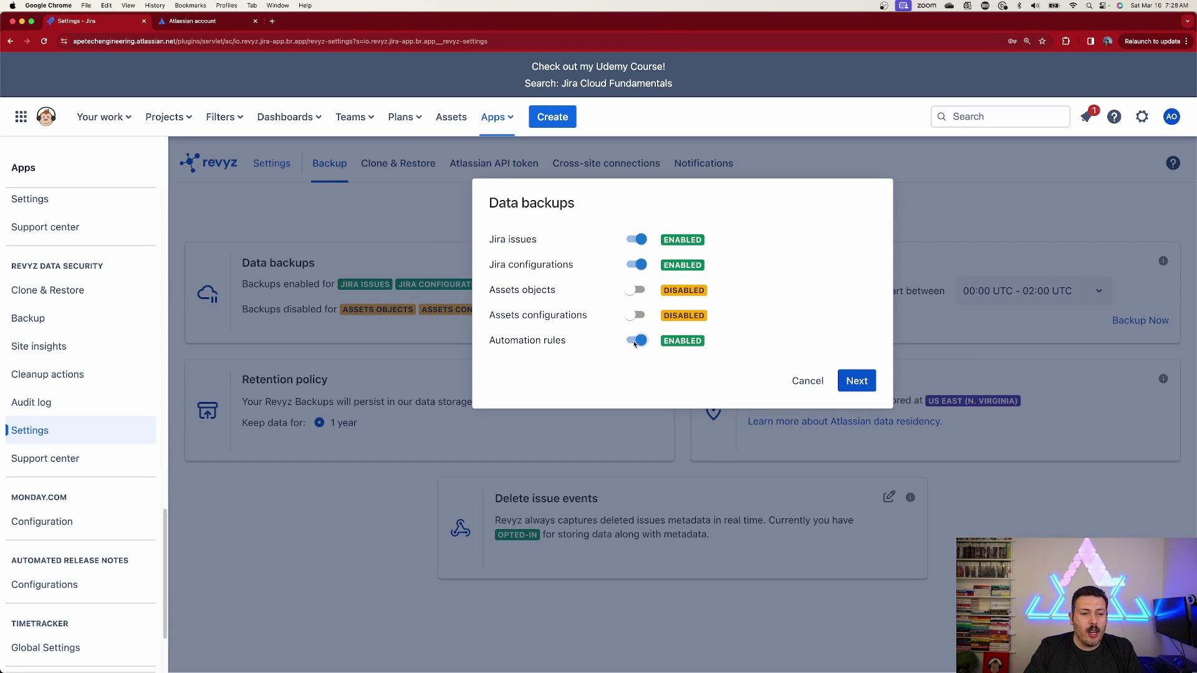
left_click(862, 391)
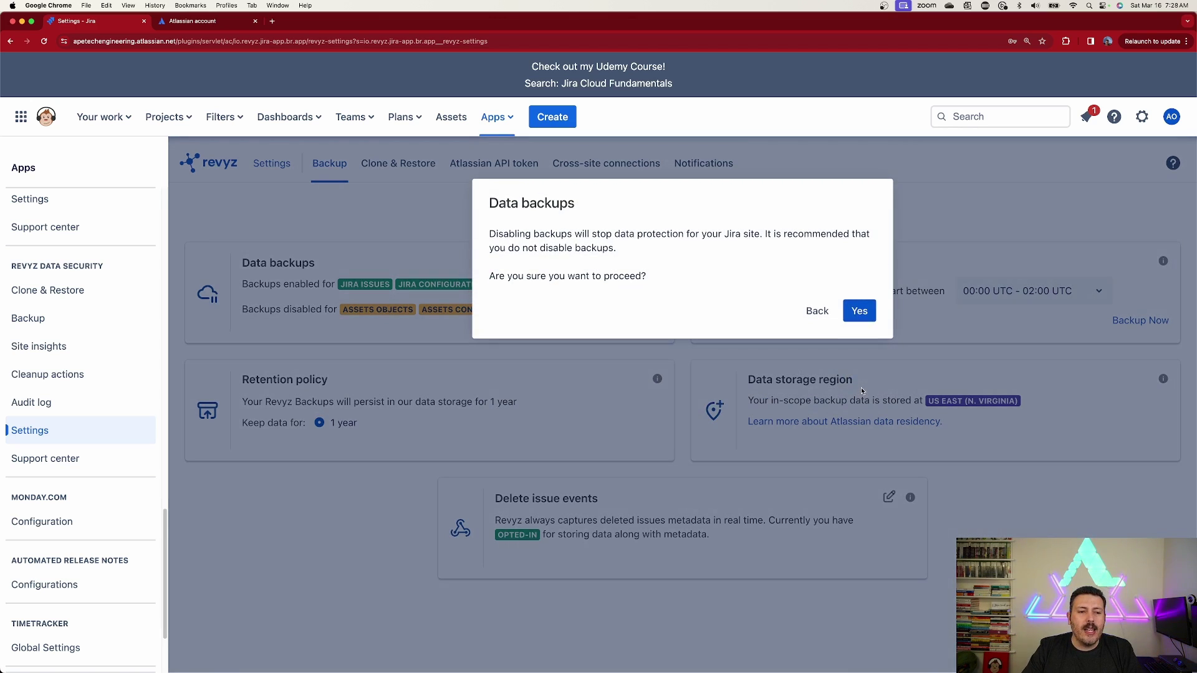
left_click(857, 312)
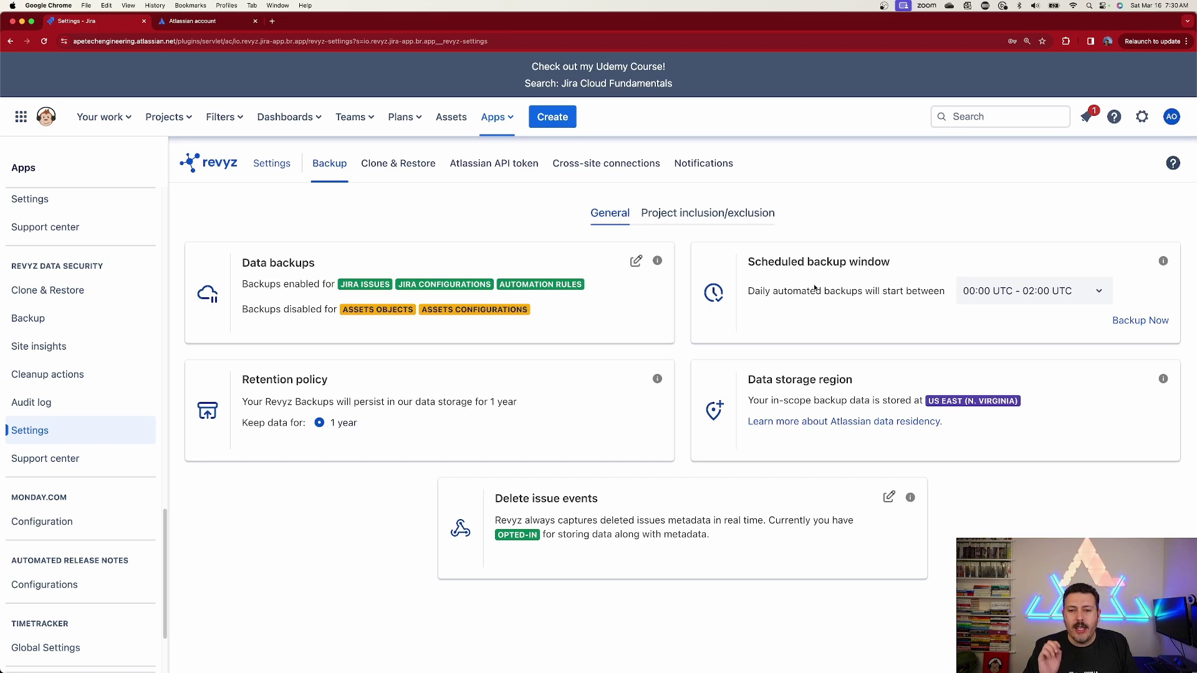
Start an on-demand backup of Jira Issues and Jira Configurations, and check which objects the configuration backup includes
left_click(1130, 321)
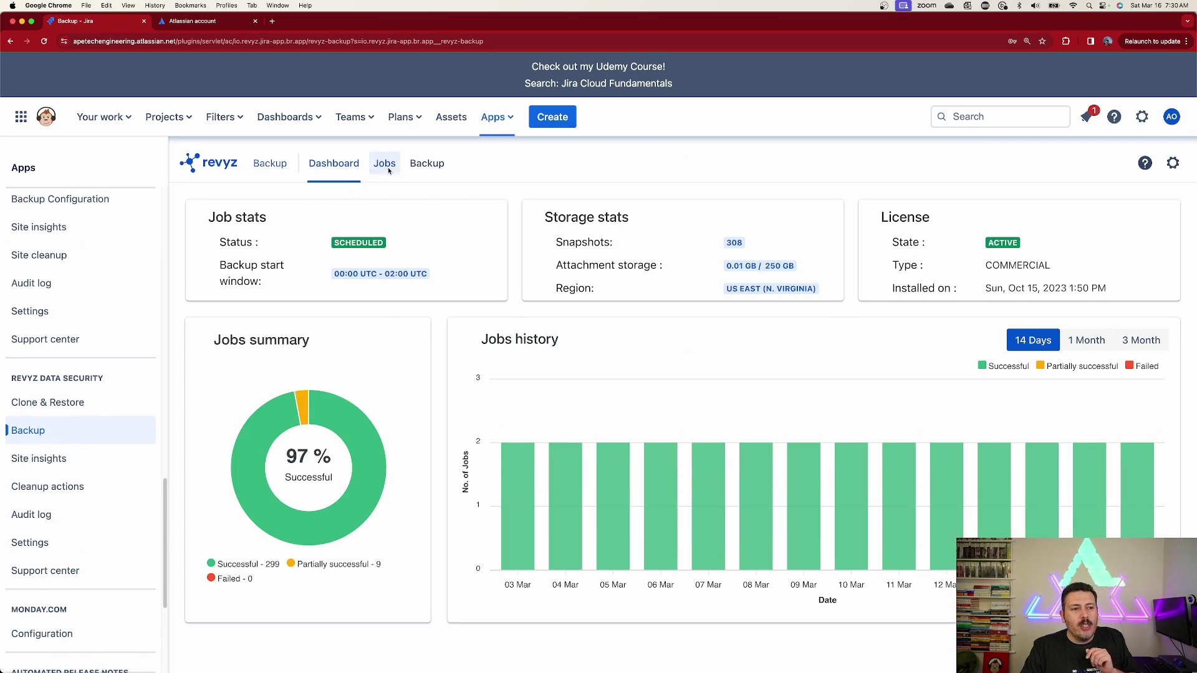
left_click(437, 166)
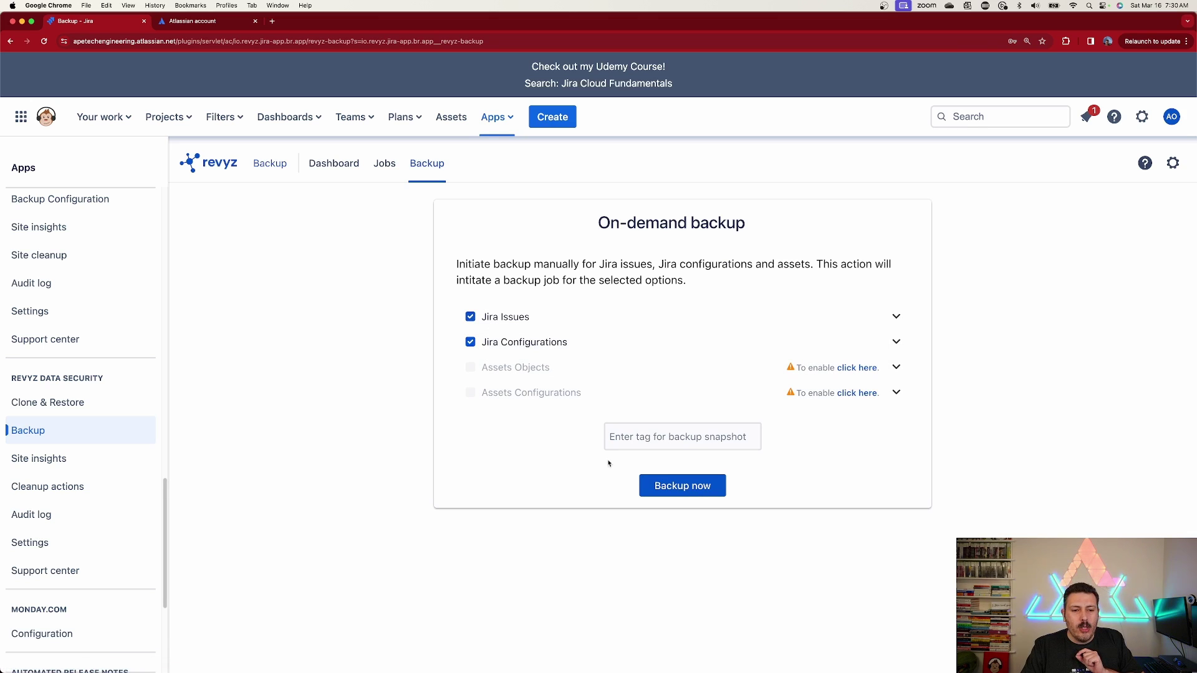
left_click(713, 490)
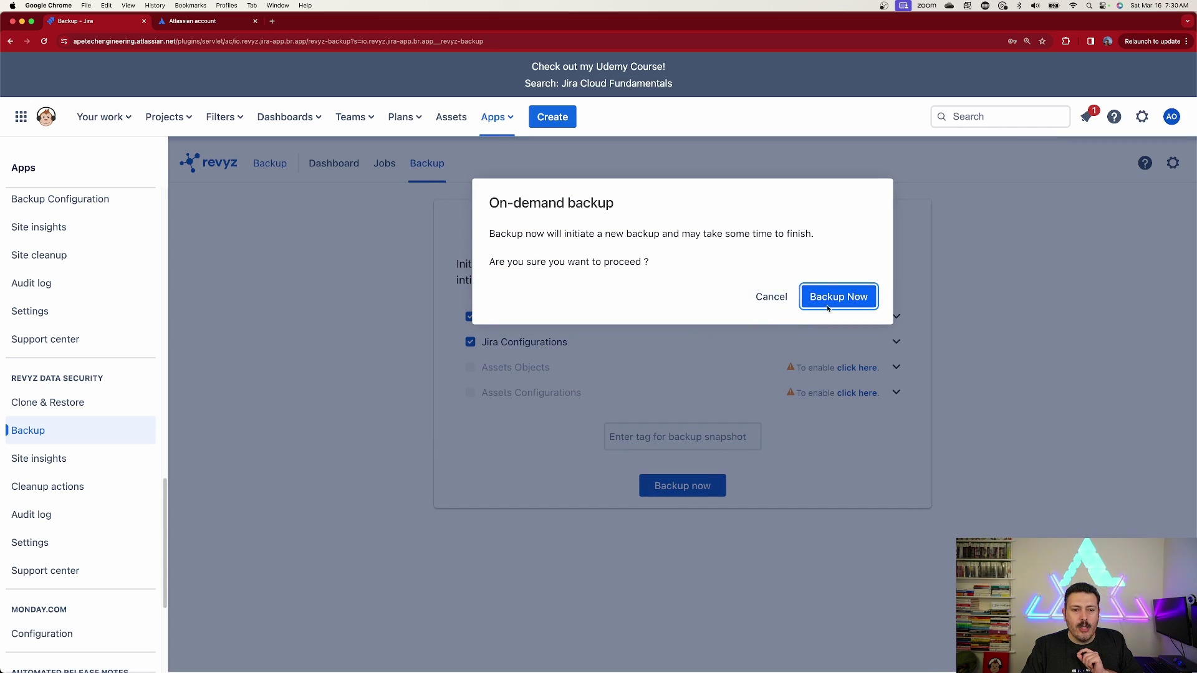
left_click(838, 297)
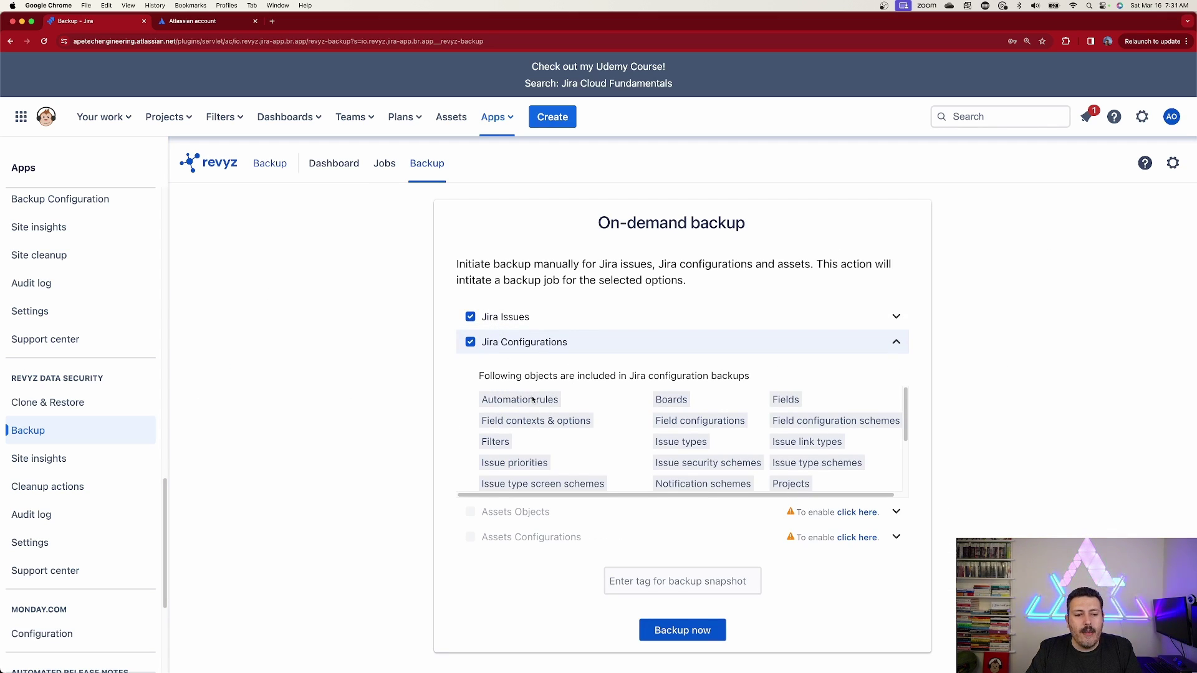
left_click(894, 343)
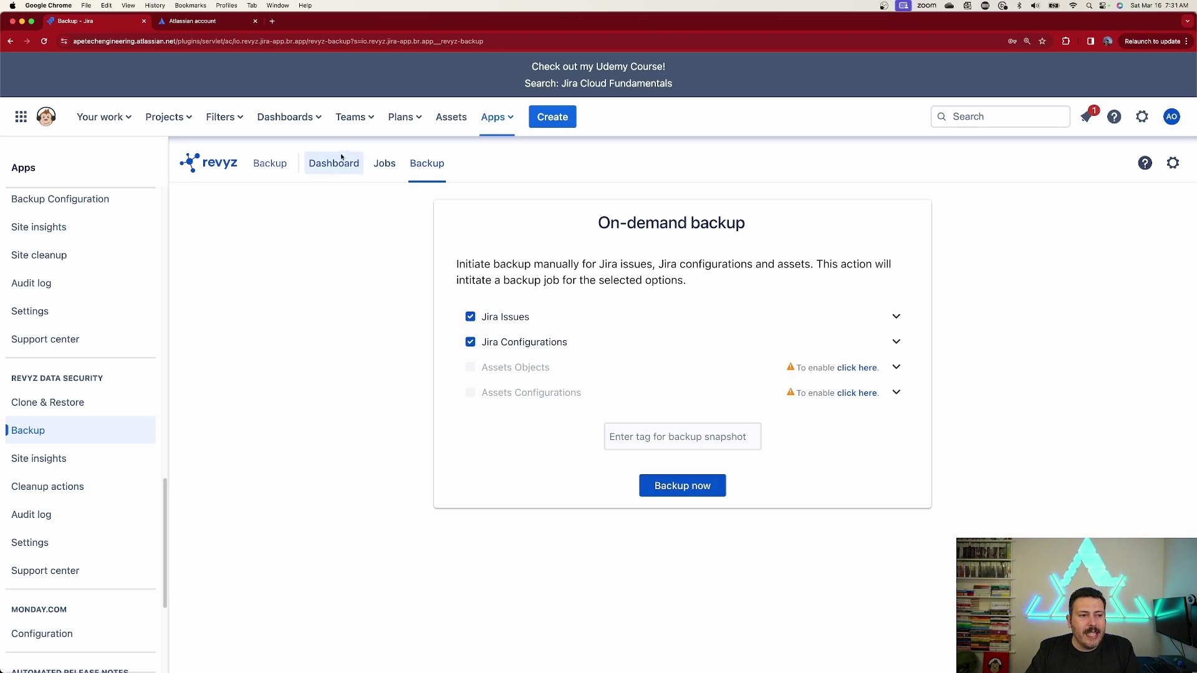
Examine the automation rules entry in the new configuration backup job and in the previous scheduled configuration job
left_click(383, 165)
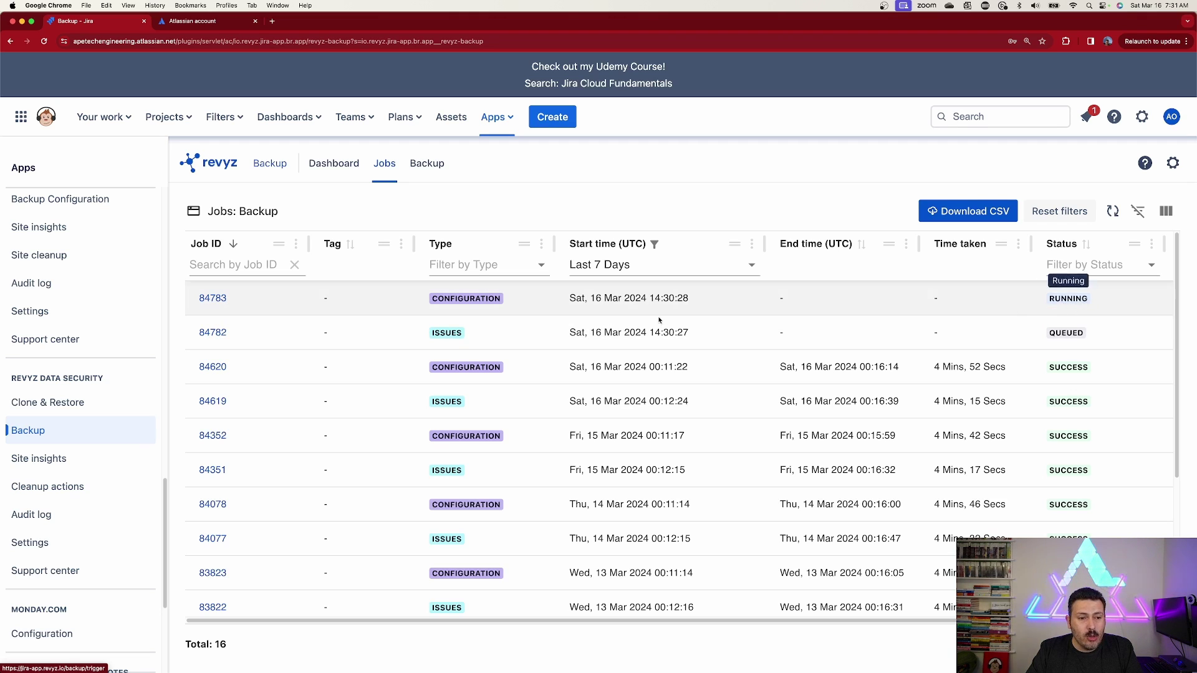
left_click(198, 300)
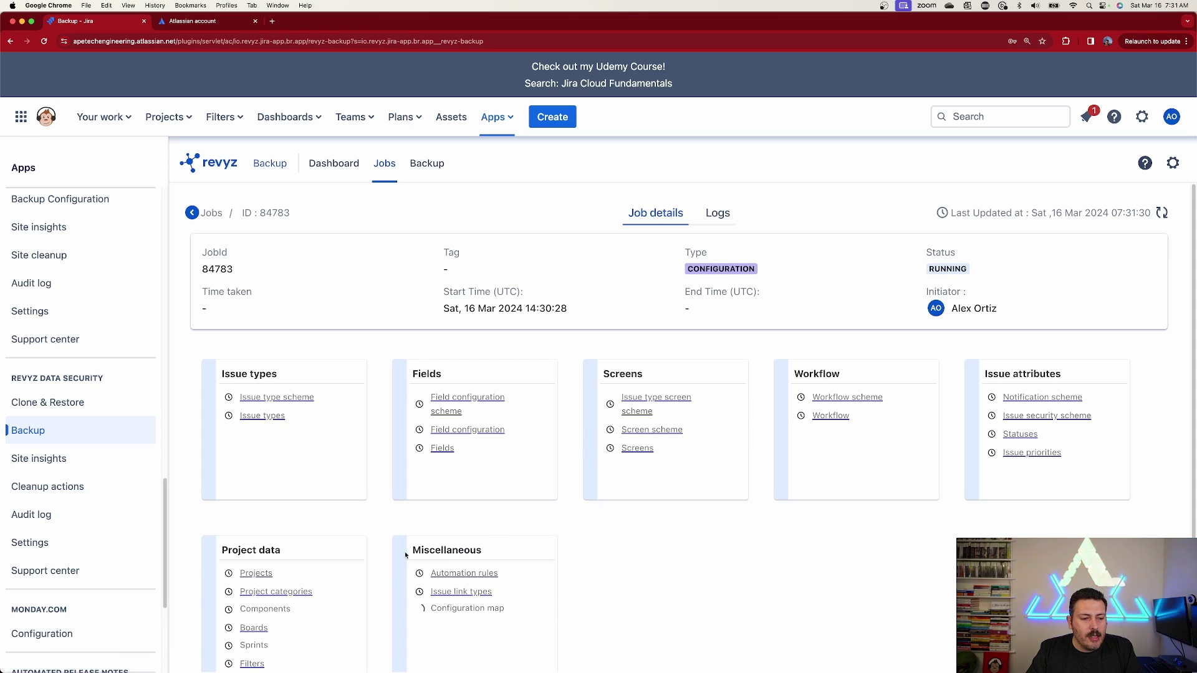
scroll(436, 550, "down", 1)
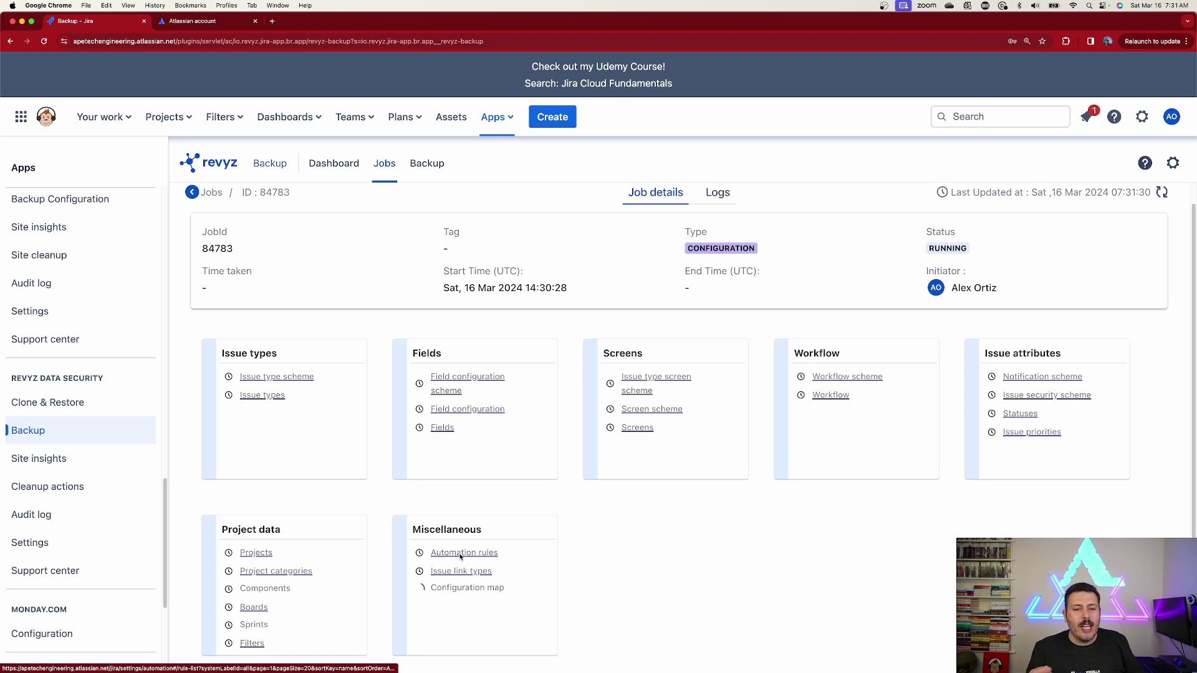
left_click(385, 163)
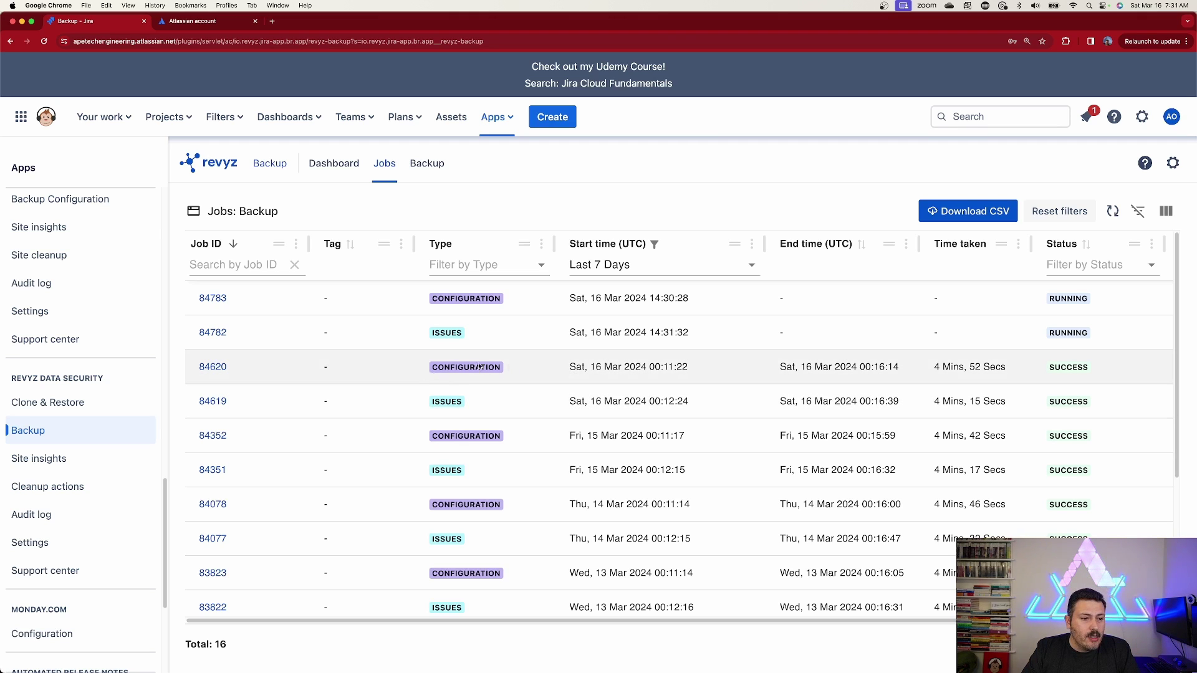
left_click(212, 368)
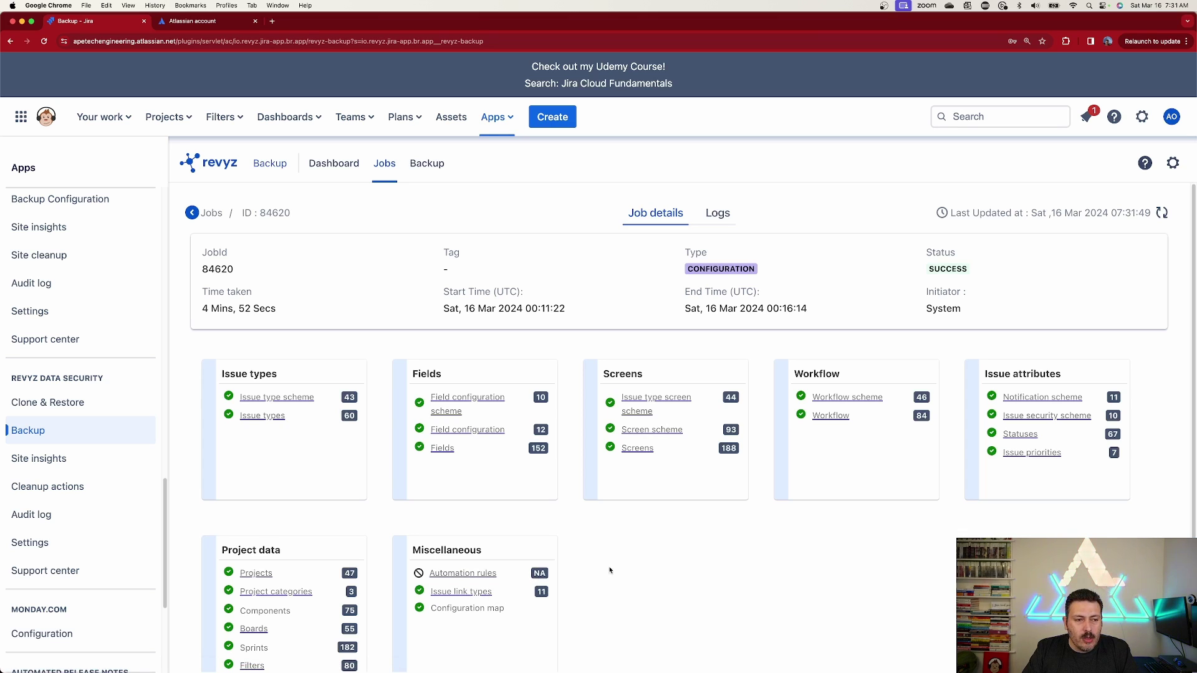
left_click(384, 165)
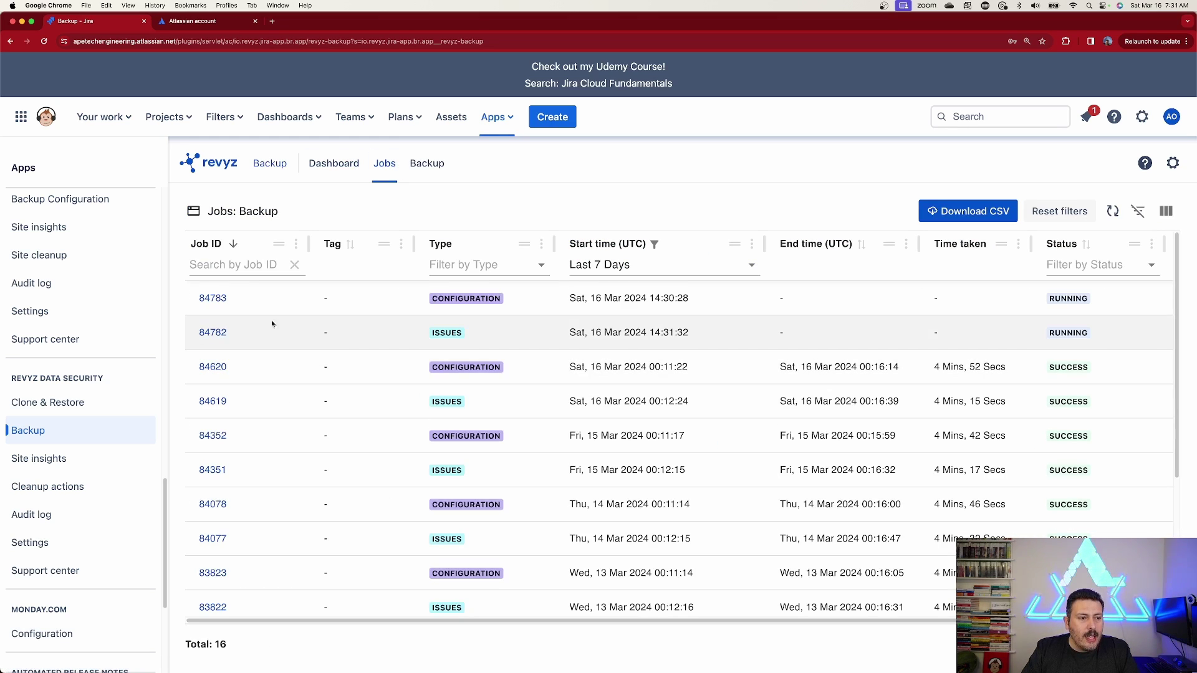
Reopen the new configuration backup job and review the global automation rules list that its Automation rules entry links to
left_click(215, 298)
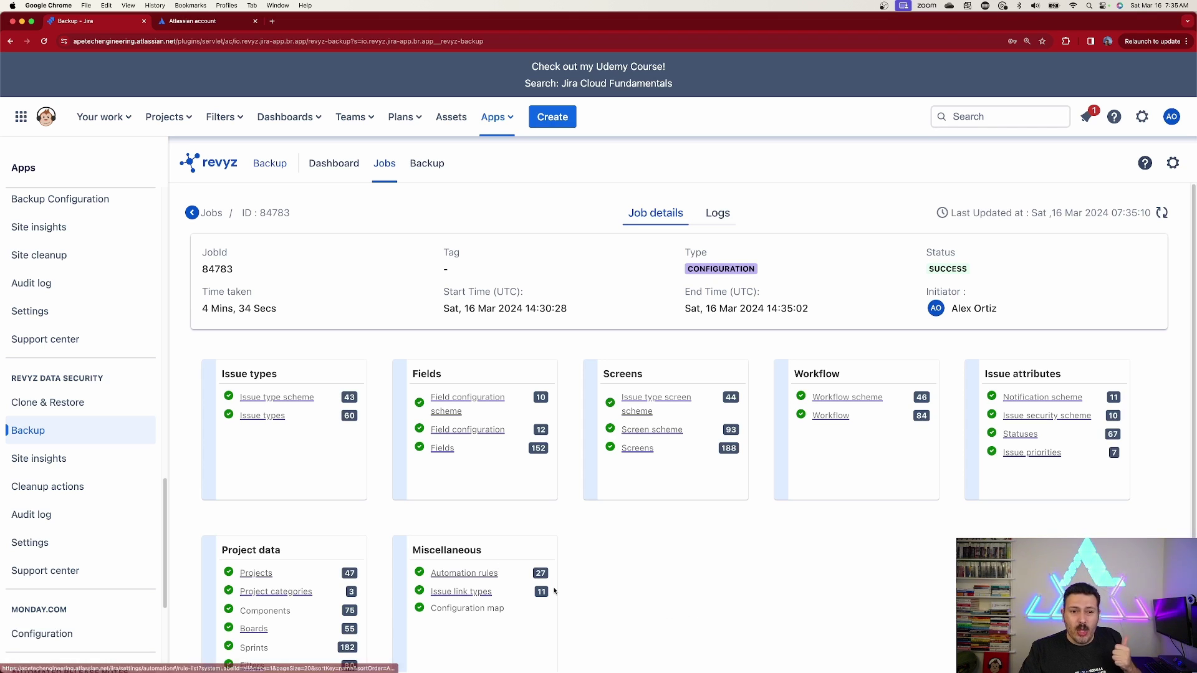
left_click(452, 573, "super")
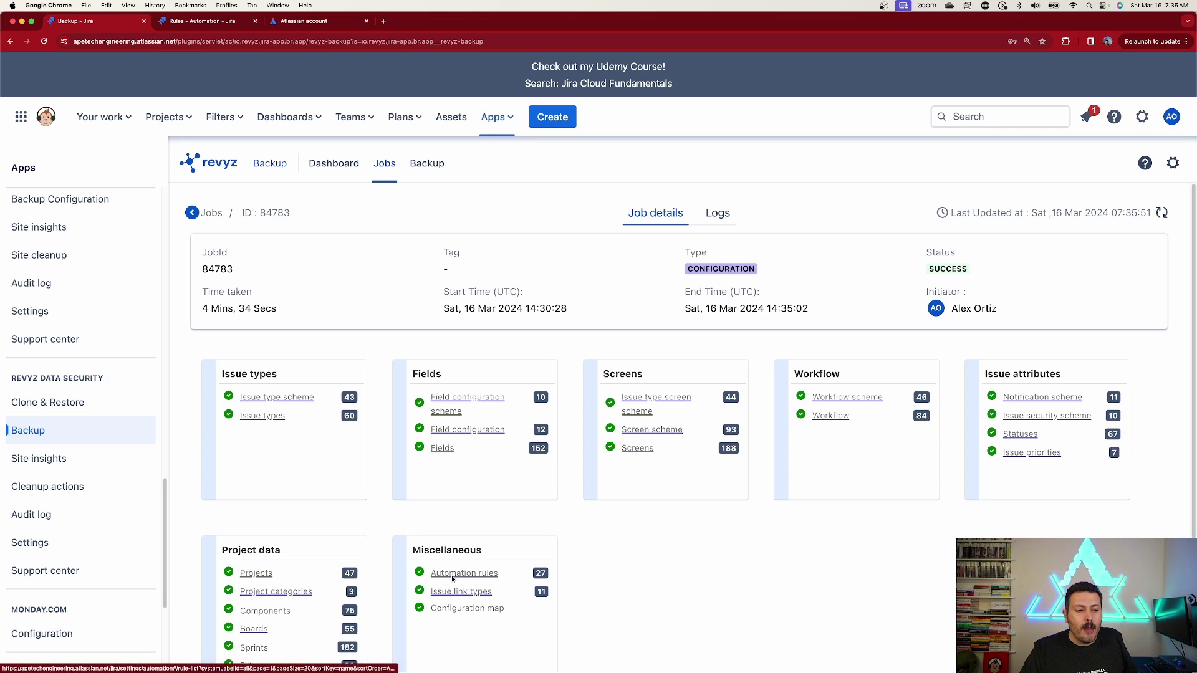
left_click(457, 574)
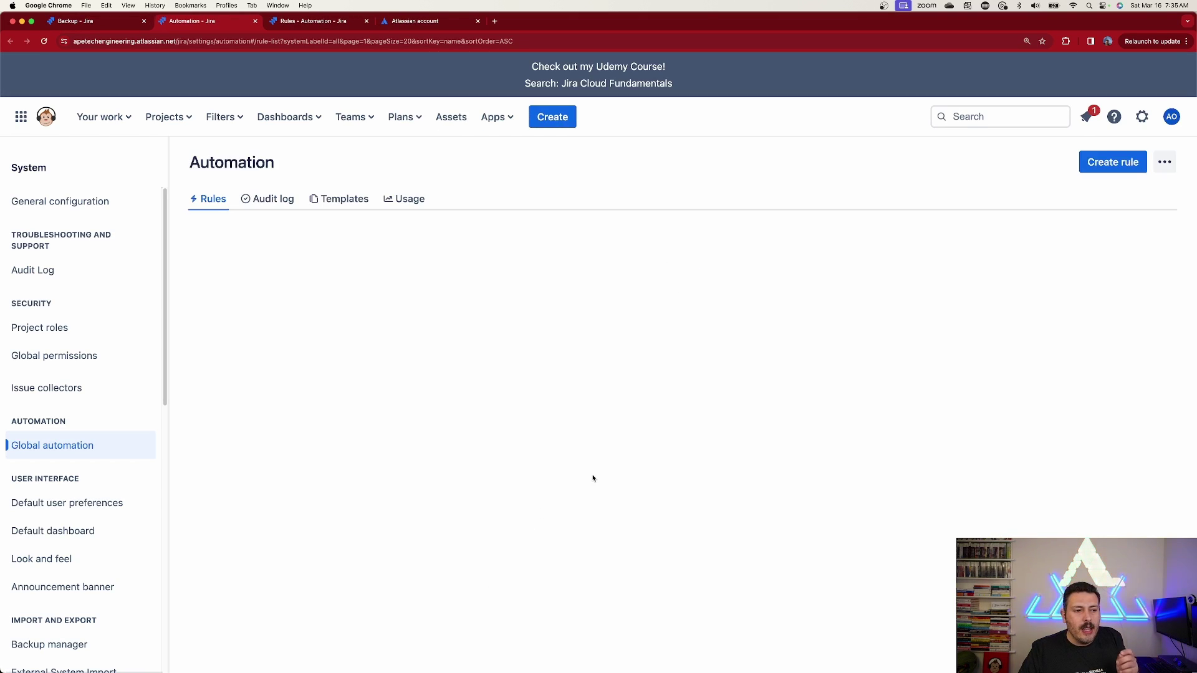
scroll(575, 343, "down", 5)
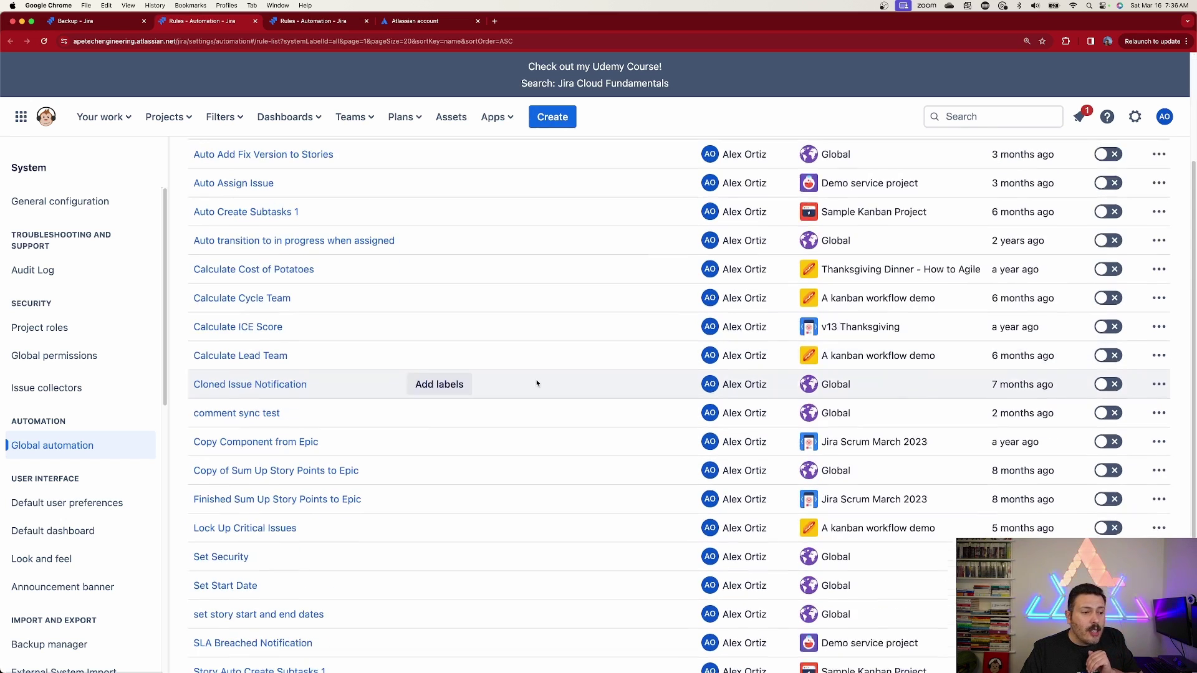